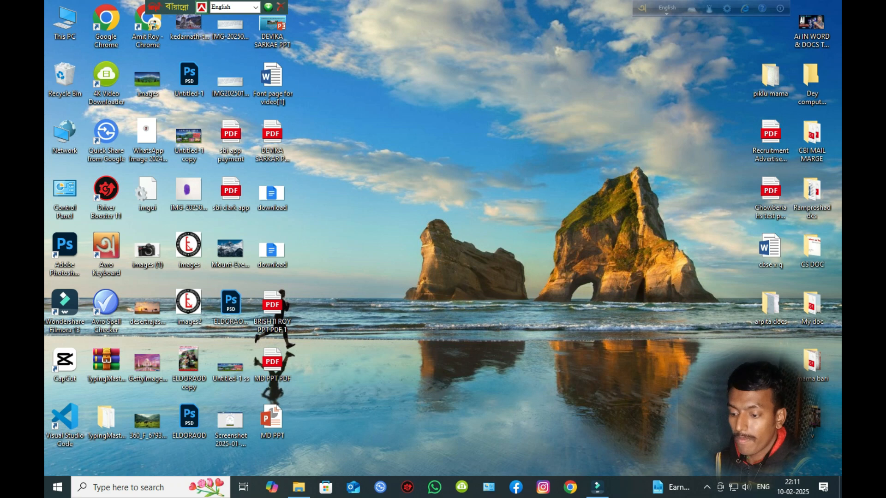
- Launch Word 2016 and open the recent document "মহকুমা আইনি পরিষেবা কমিটি"
click(138, 487)
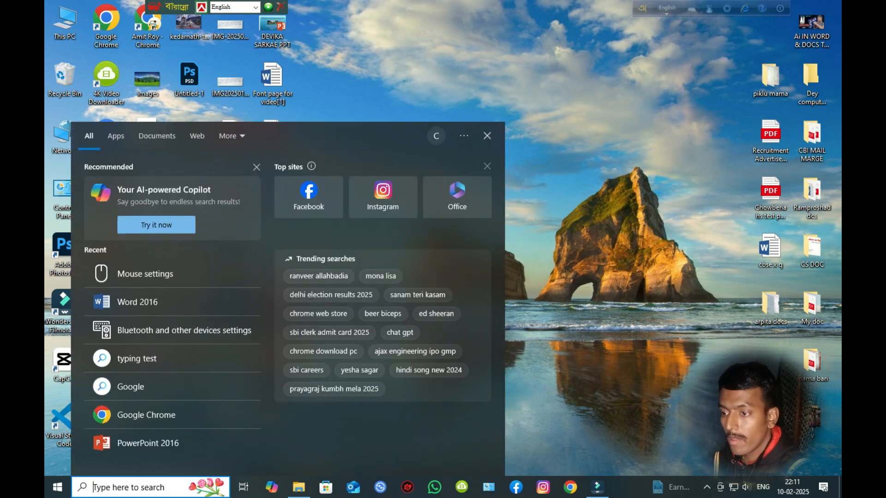
text(wo)
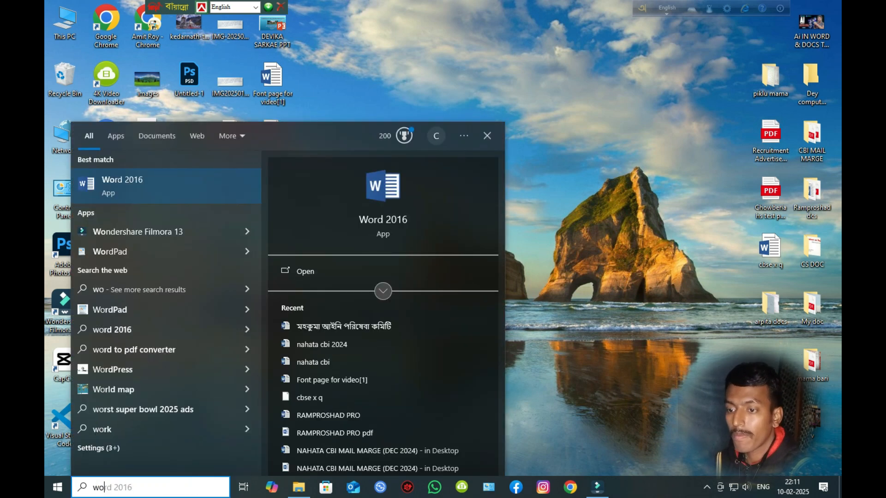
key(Escape)
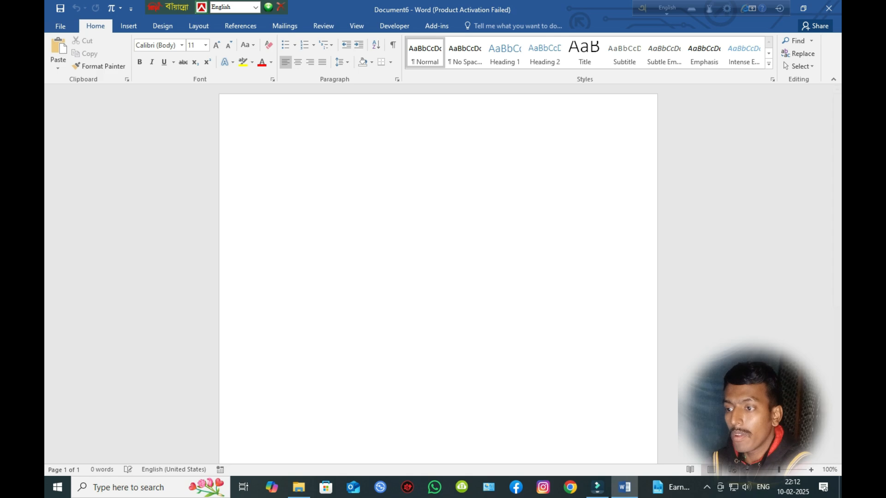
key(ctrl+o)
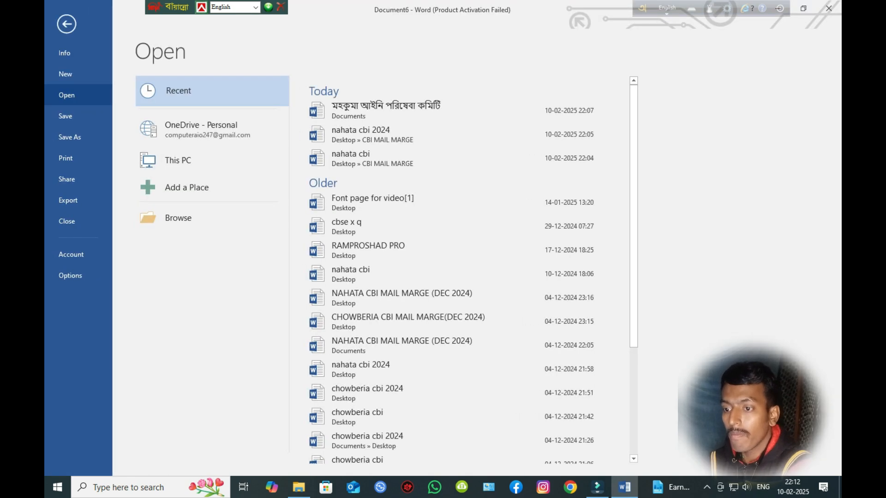
click(386, 110)
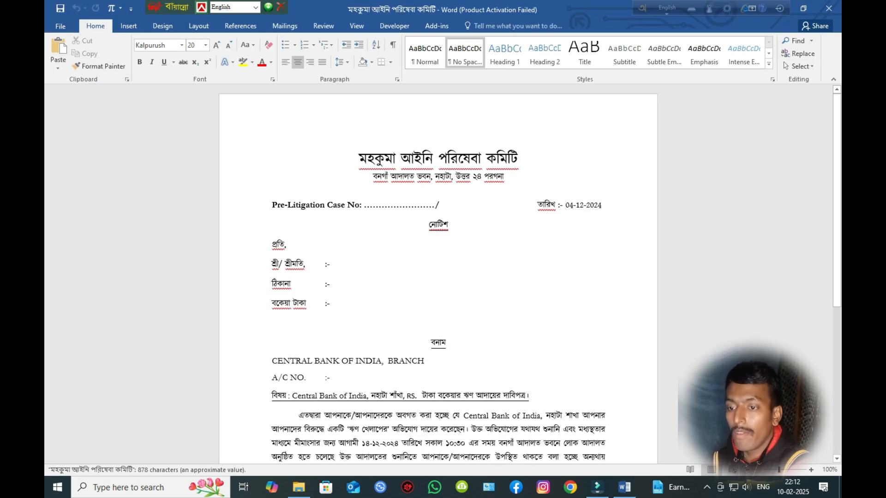
- Examine the notice template and its empty entries for শ্রী/ শ্রীমতি, ঠিকানা and বকেয়া টাকা
scroll(438, 274, down, 1)
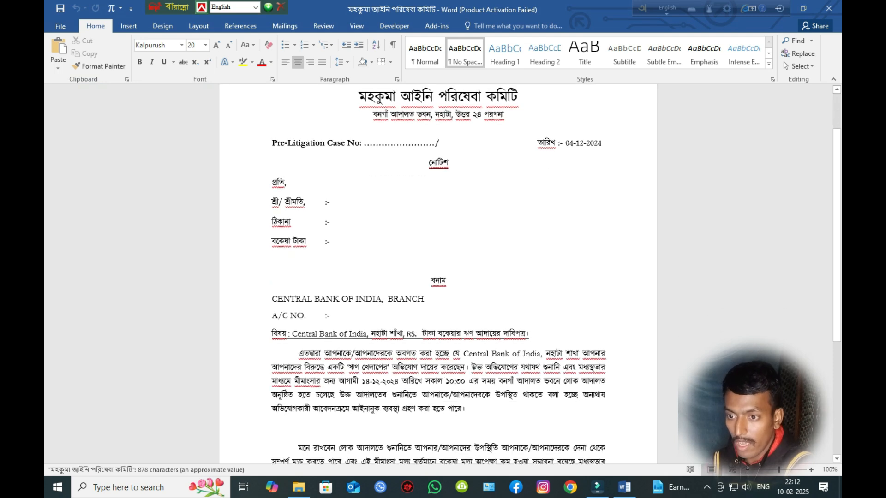
scroll(438, 274, up, 2)
scroll(438, 274, up, 2)
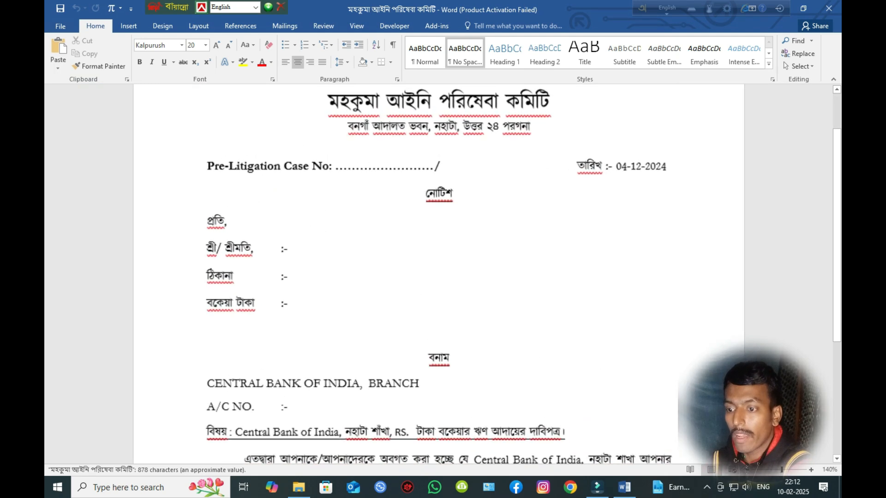
scroll(438, 274, down, 5)
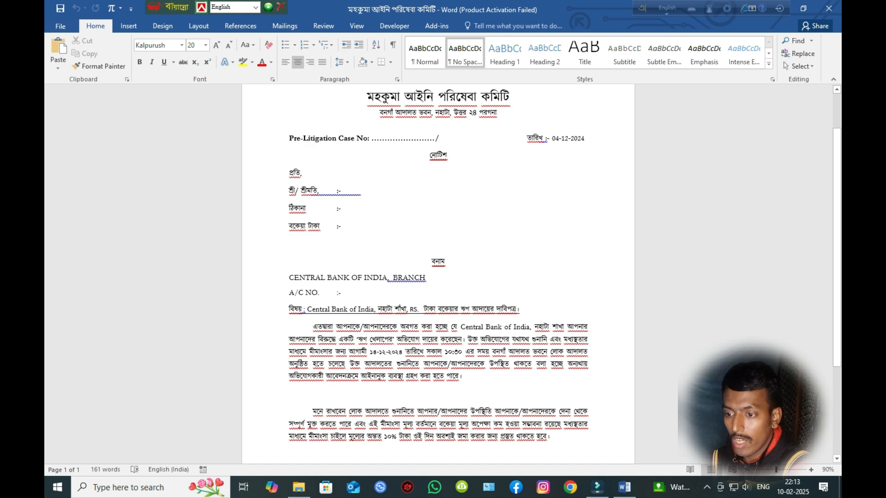
ctrl+scroll(438, 277, up, 5)
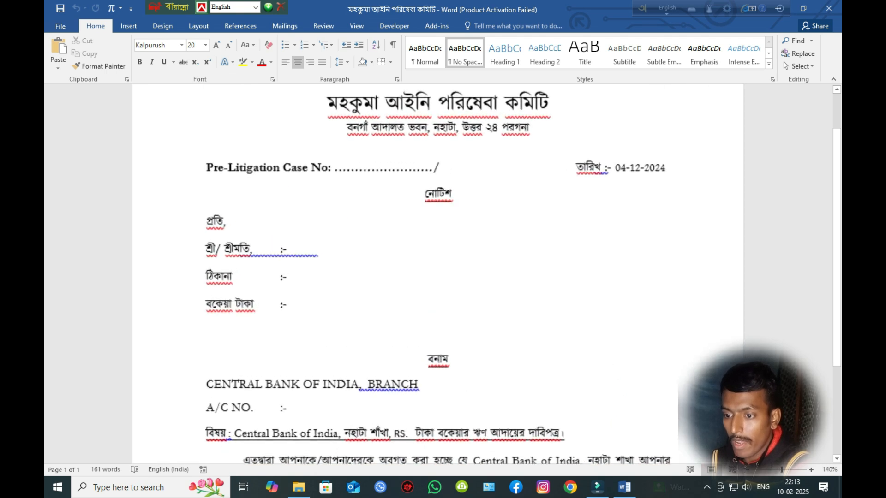
drag(286, 254, 325, 254)
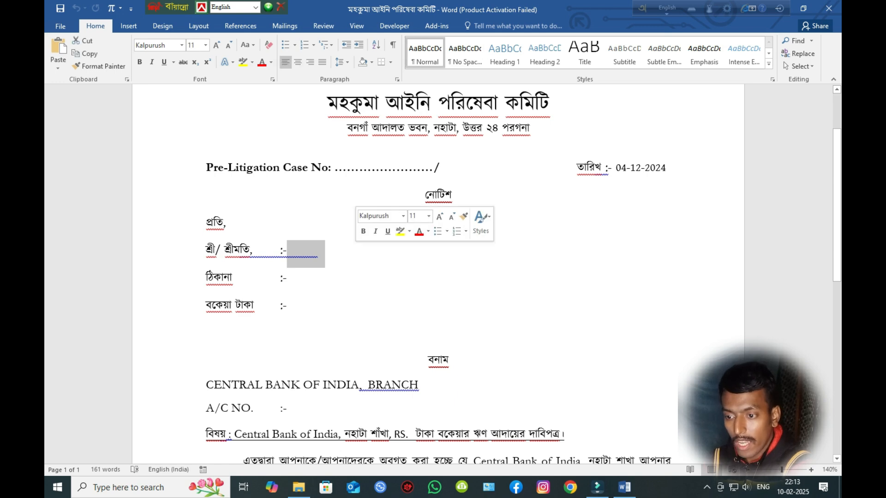
drag(287, 281, 324, 281)
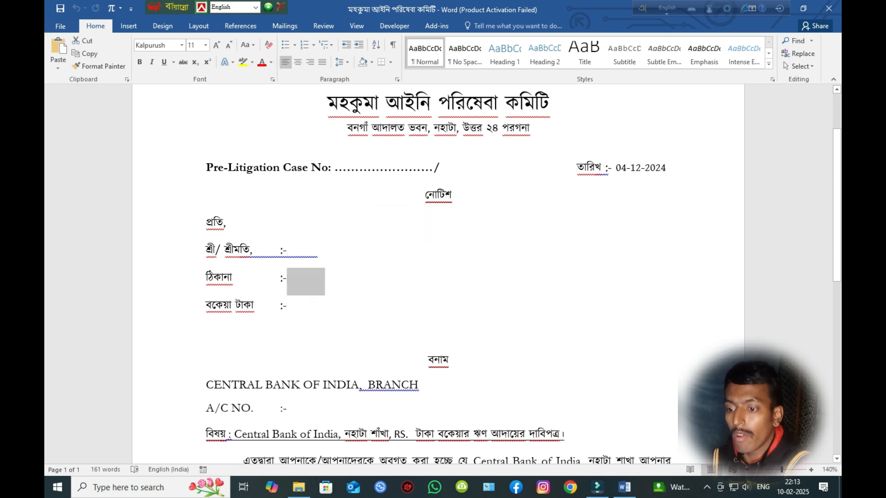
drag(287, 309, 325, 310)
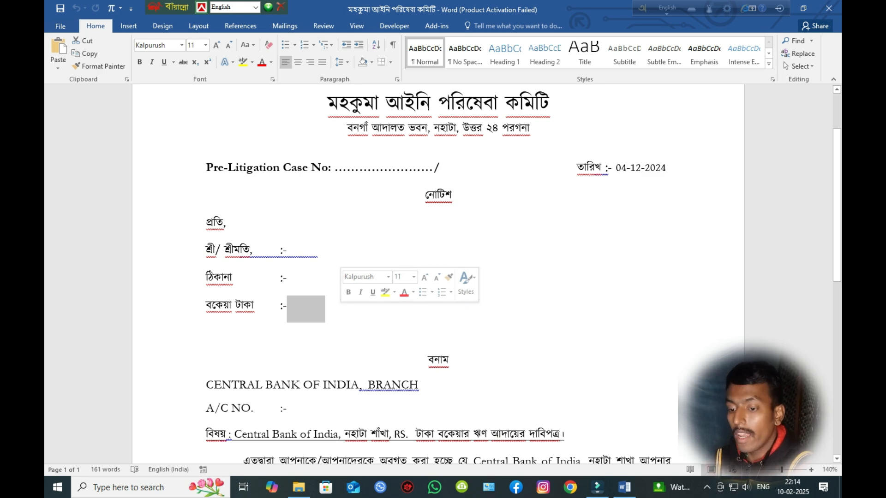
- Review the notice from its title to the bank details and body text, and recheck the blank recipient entries
scroll(438, 276, down, 4)
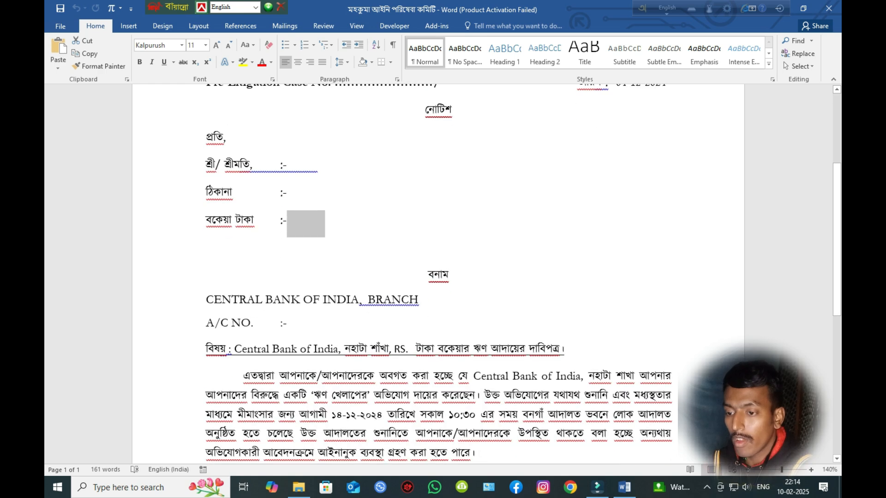
click(206, 248)
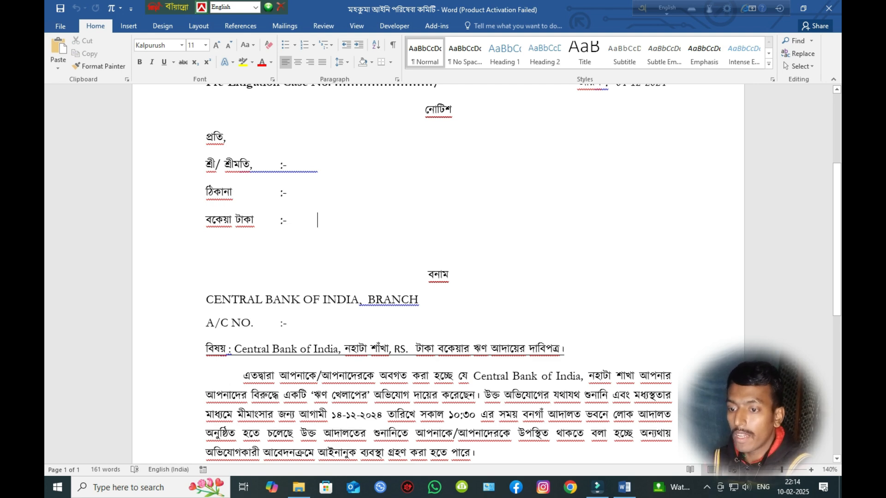
scroll(438, 277, up, 5)
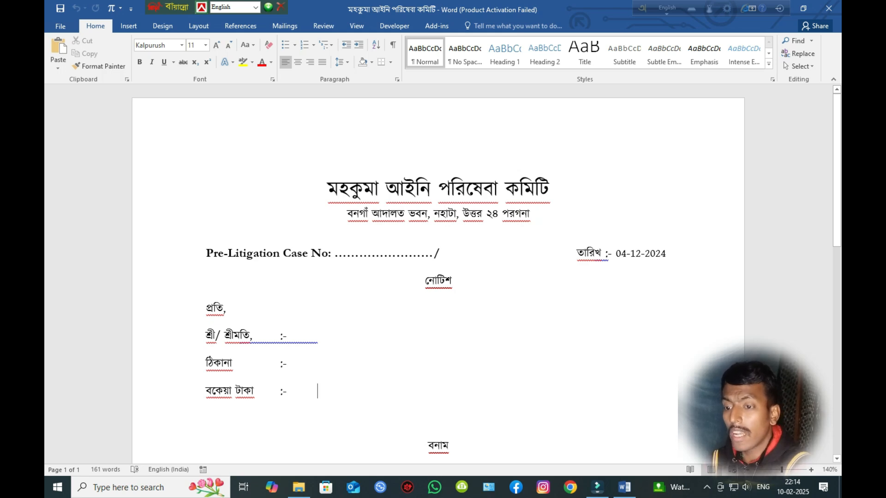
ctrl+scroll(438, 276, down, 3)
scroll(438, 277, down, 2)
scroll(438, 277, down, 2)
scroll(438, 277, up, 4)
ctrl+scroll(438, 277, up, 3)
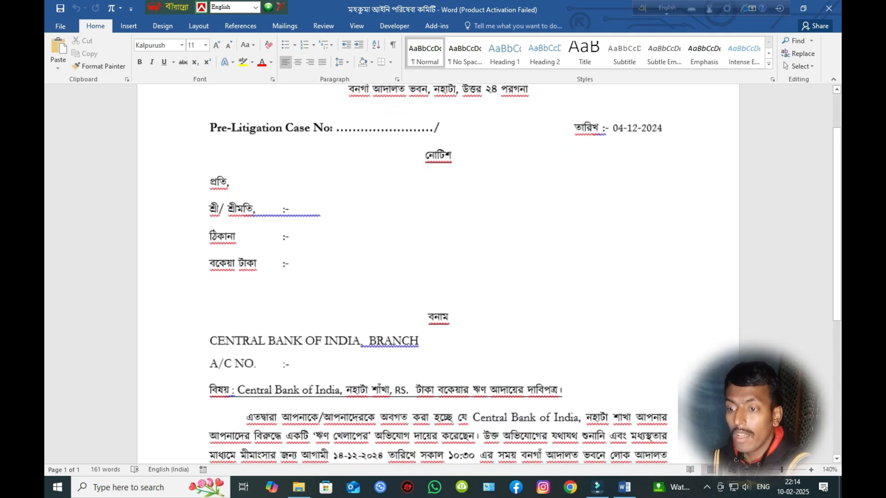
ctrl+scroll(438, 277, up, 1)
click(308, 204)
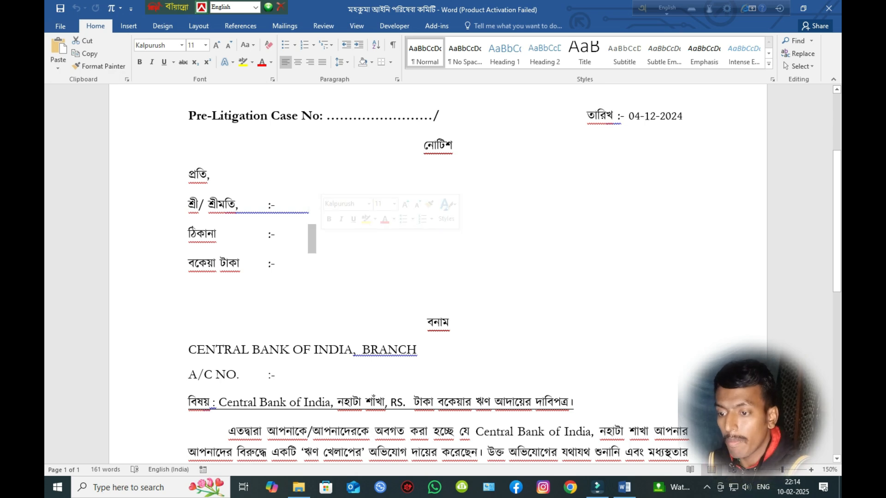
click(312, 268)
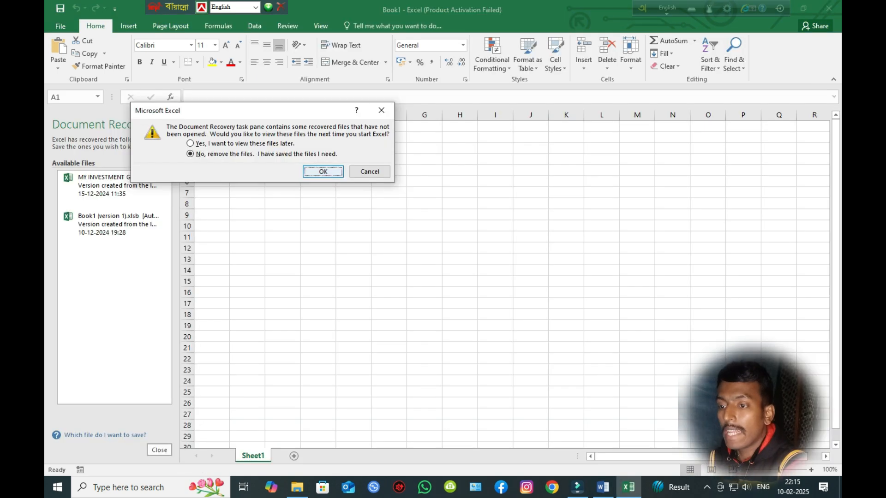
- Discard the recovered files in Excel and bring up the LOKADALAT DEC 2024 workbook
click(323, 172)
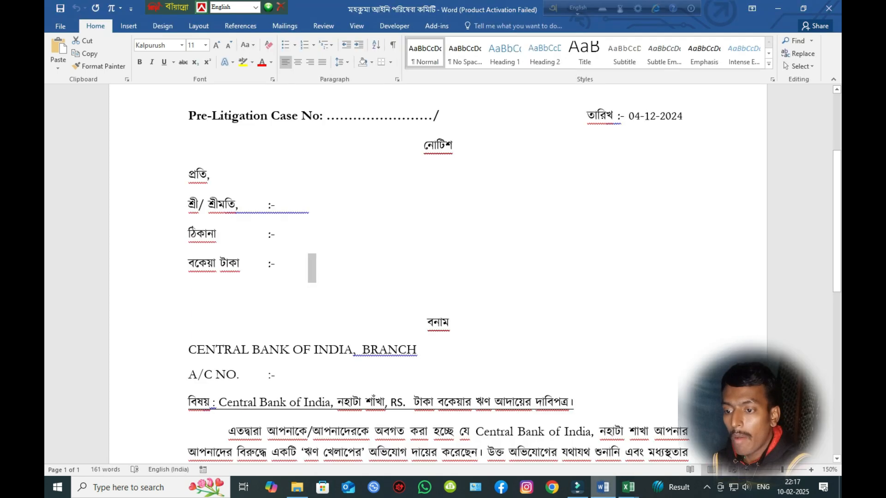
click(309, 264)
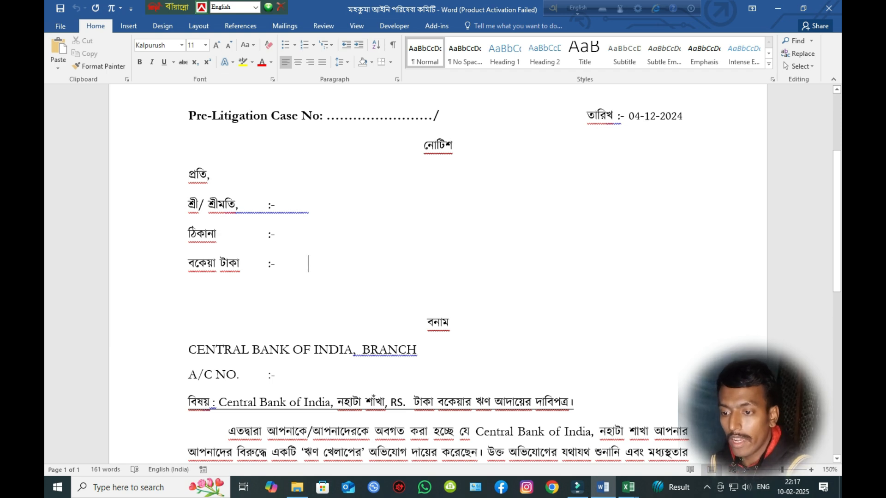
click(629, 488)
click(660, 438)
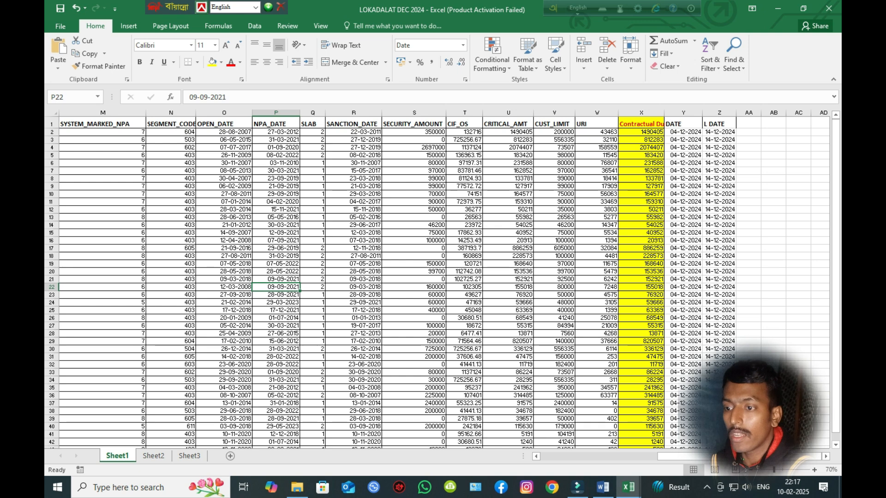
- Switch back to the Word notice and check the blank spots for name, address, dues, RS. amount and A/C NO
mouse_move(603, 487)
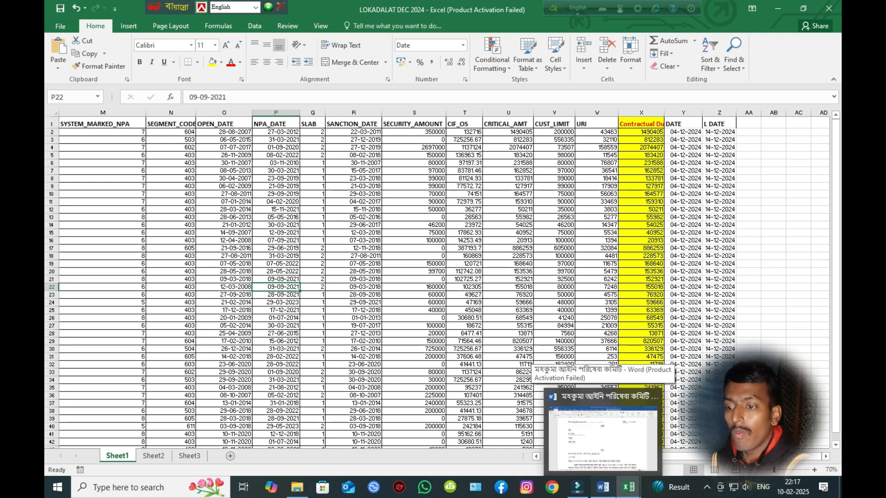
click(603, 487)
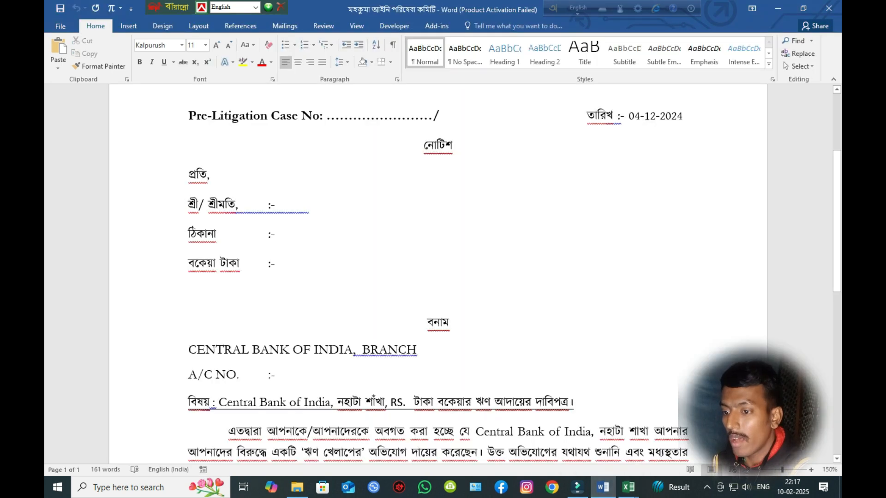
double_click(312, 205)
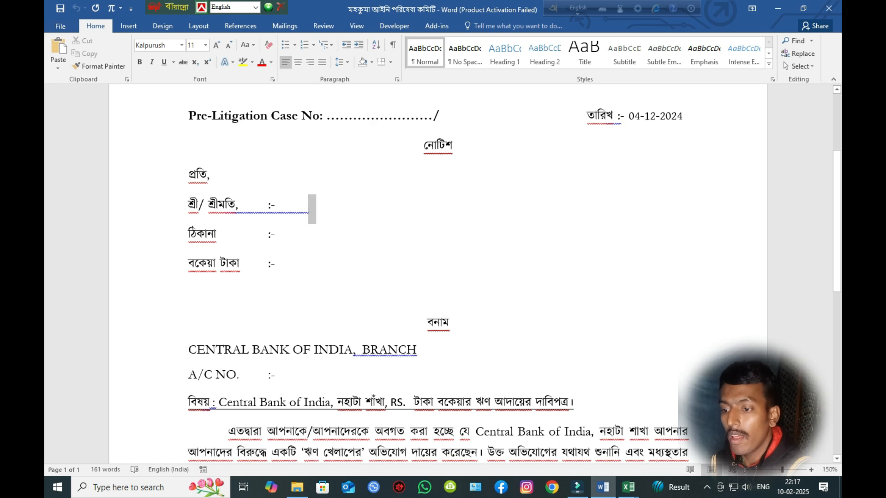
double_click(312, 236)
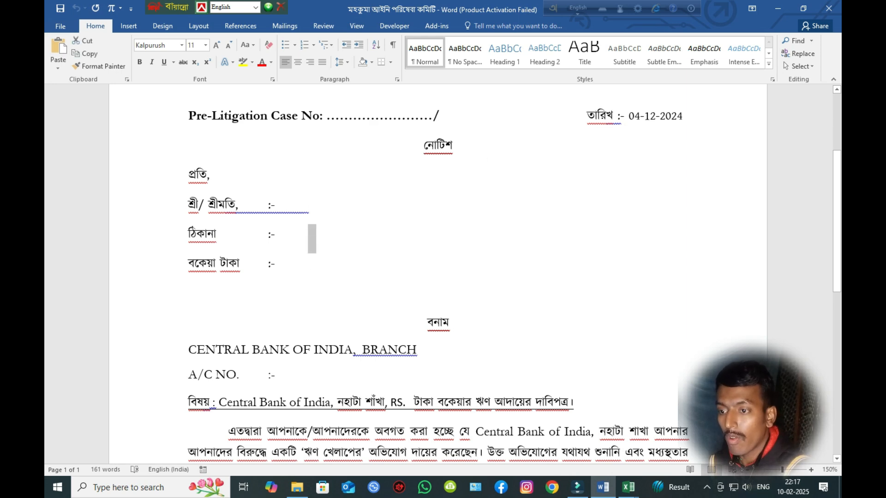
double_click(312, 266)
scroll(312, 266, down, 3)
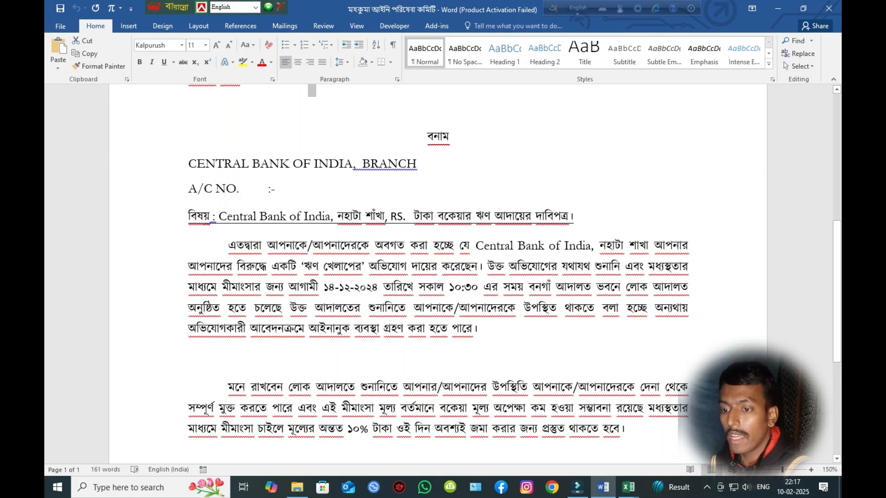
click(409, 217)
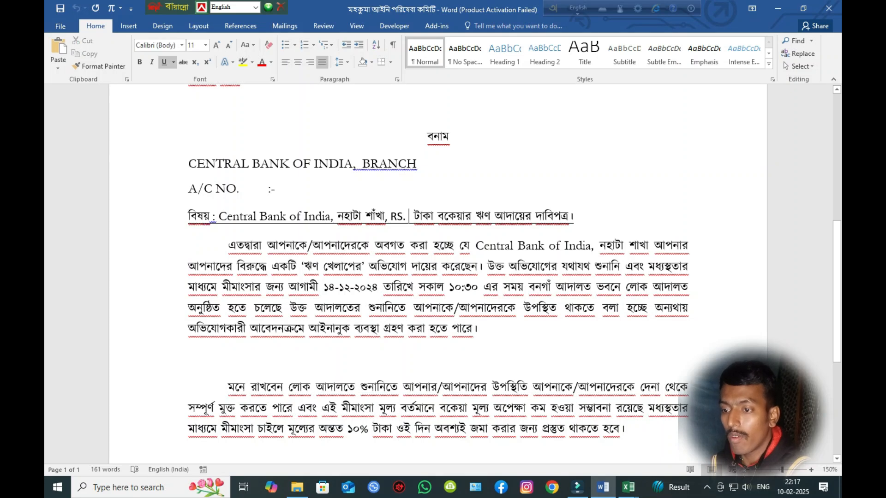
double_click(409, 216)
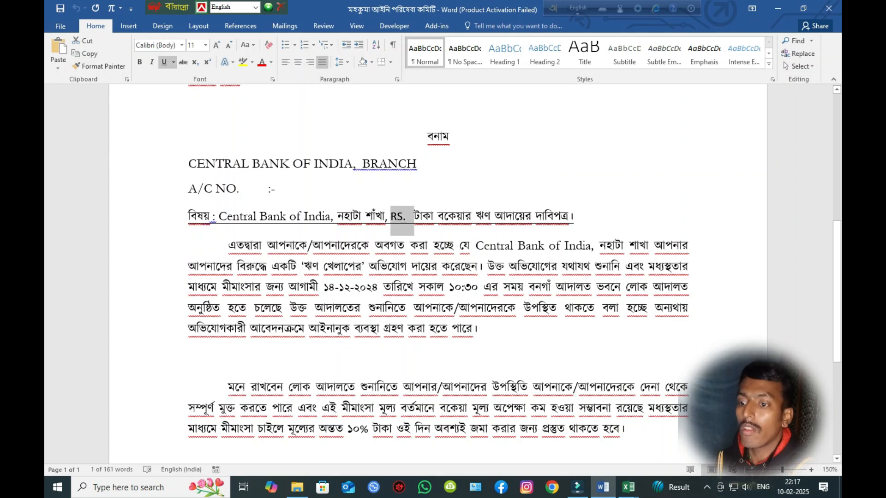
double_click(310, 191)
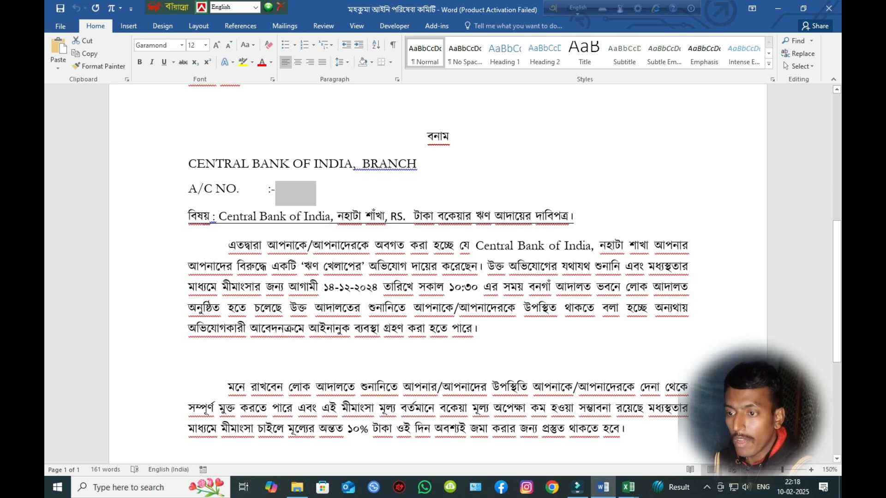
scroll(438, 277, up, 7)
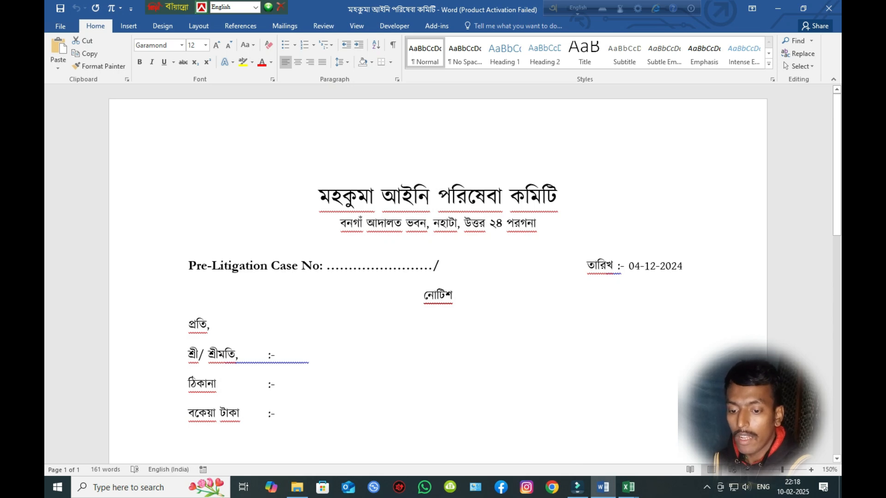
- Switch to the LOKADALAT DEC 2024 workbook in Excel and review Sheet1's loan, date, customer name and address columns
mouse_move(628, 487)
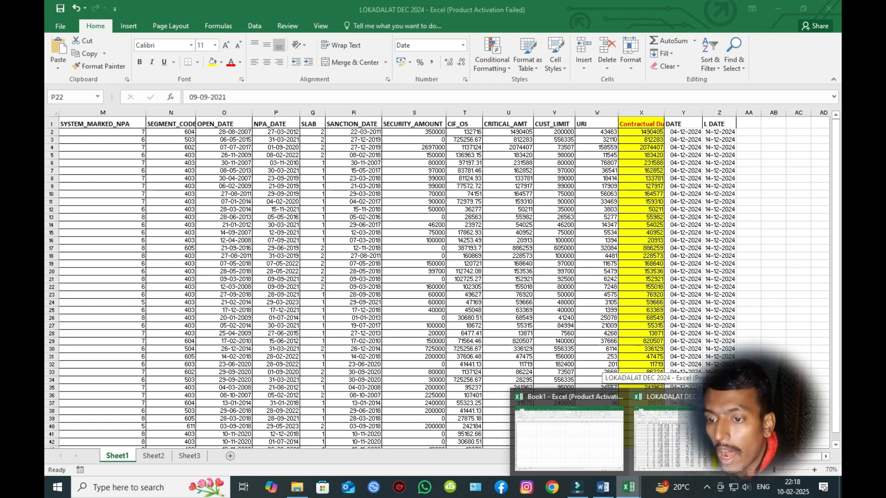
mouse_move(569, 436)
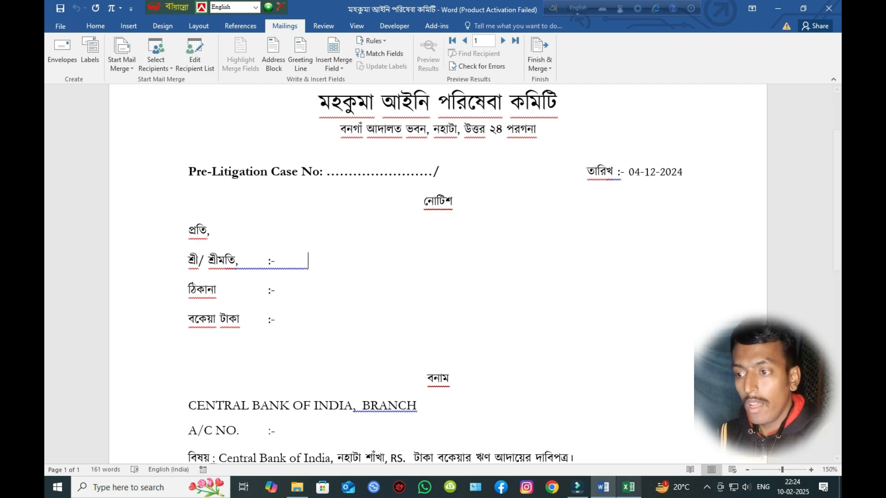
click(629, 488)
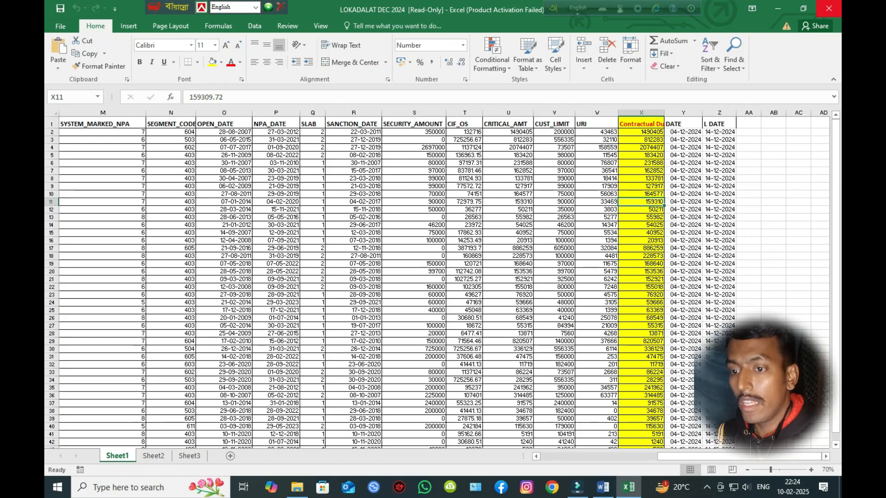
ctrl+scroll(442, 277, up, 2)
ctrl+scroll(442, 277, down, 2)
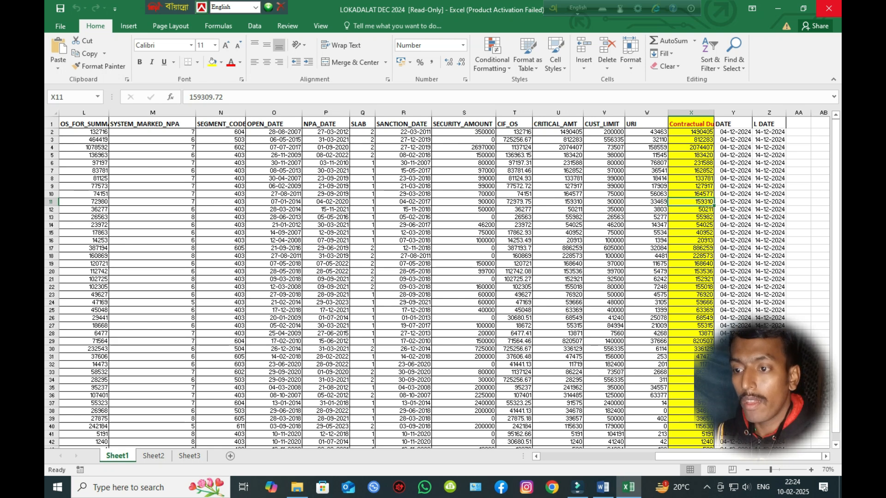
scroll(443, 277, left, 5)
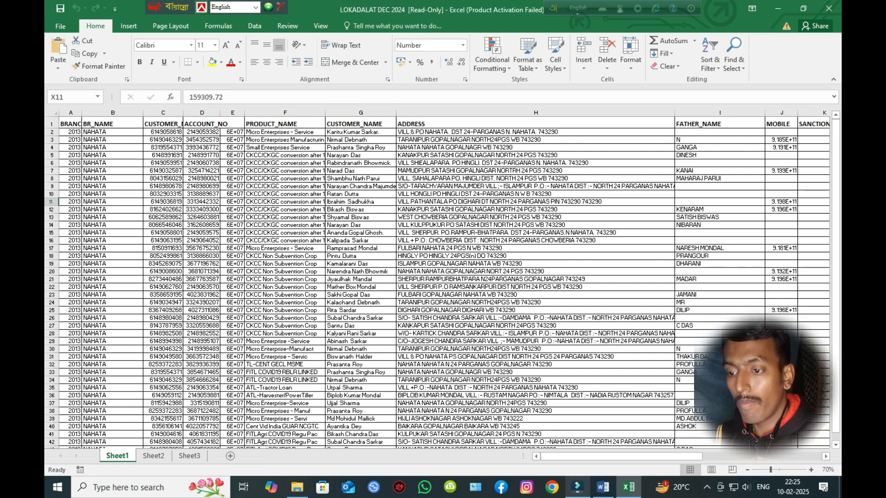
- Compare the Word notice's blank entries with the CUSTOMER_NAME and ADDRESS columns on Sheet1 of the LOKADALAT DEC 2024 workbook
click(603, 487)
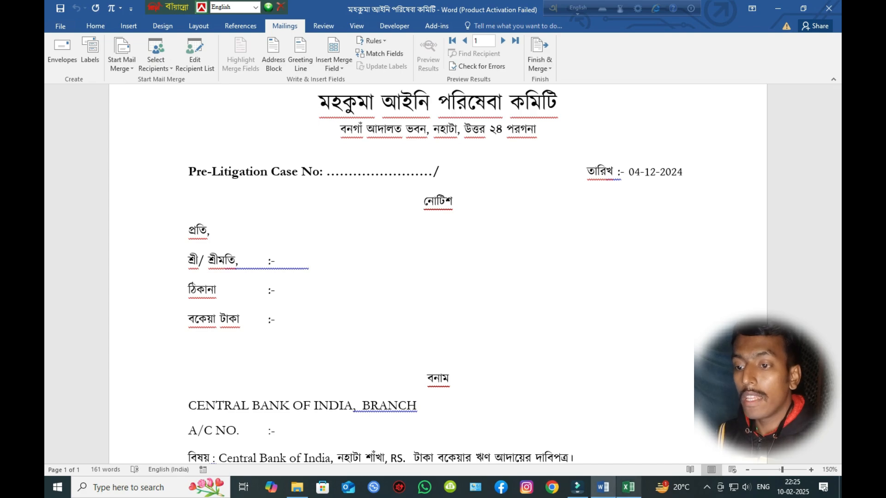
click(628, 487)
ctrl+scroll(443, 277, up, 3)
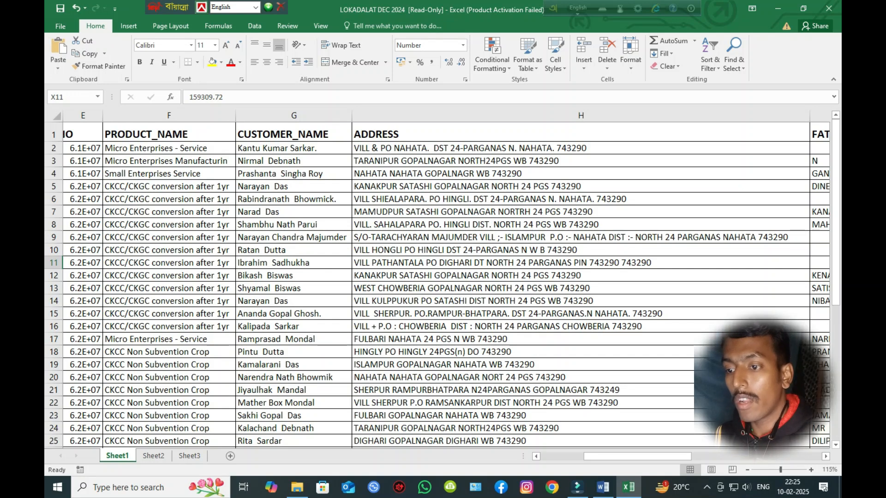
click(294, 148)
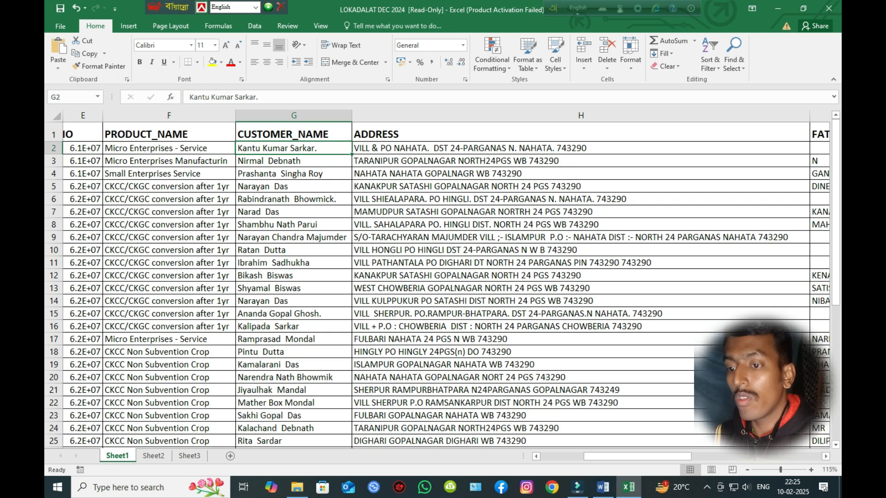
click(580, 148)
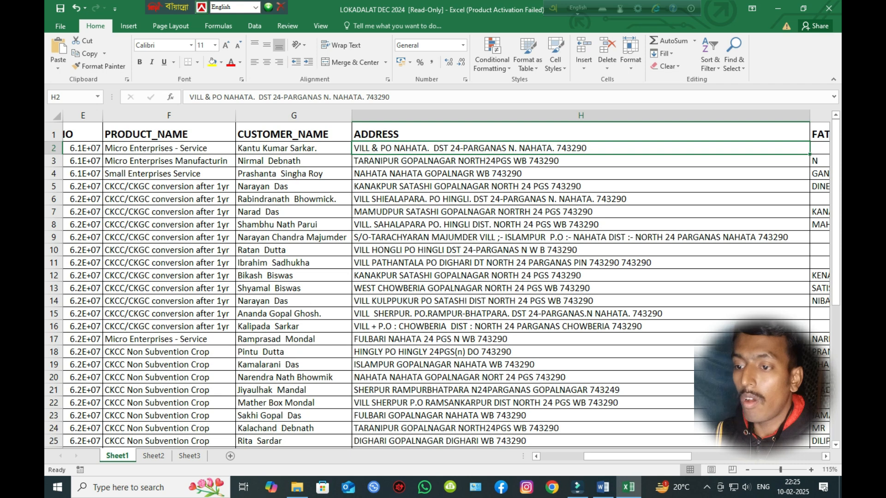
scroll(442, 284, down, 1)
scroll(442, 284, down, 2)
key(alt)
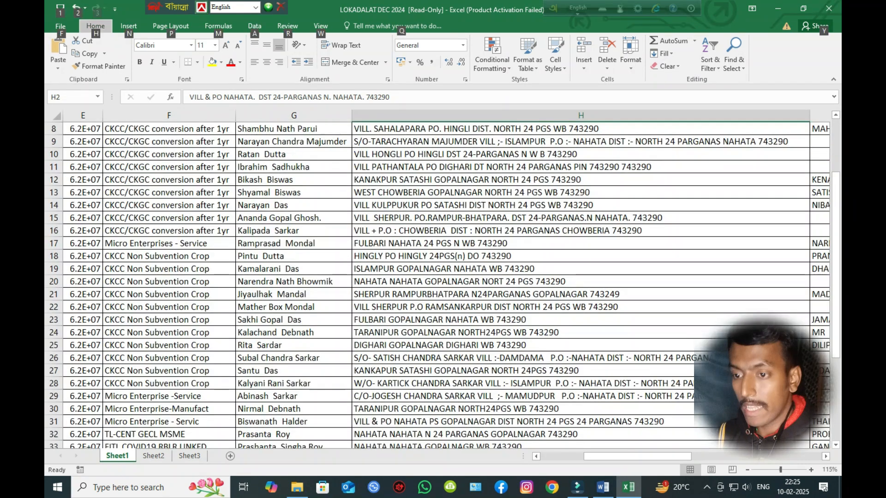
click(581, 205)
scroll(442, 284, up, 3)
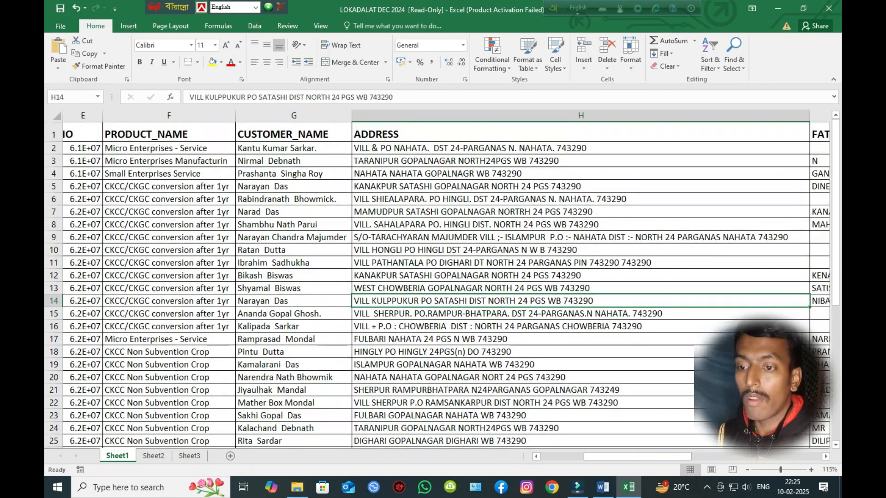
scroll(442, 284, down, 3)
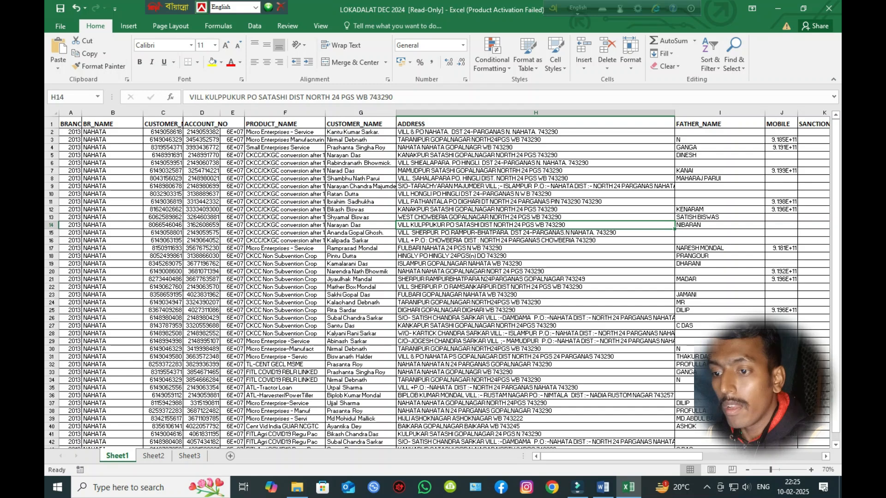
- Switch back to the Word notice and check it from the heading to the body text at 160% zoom
key(alt+Tab)
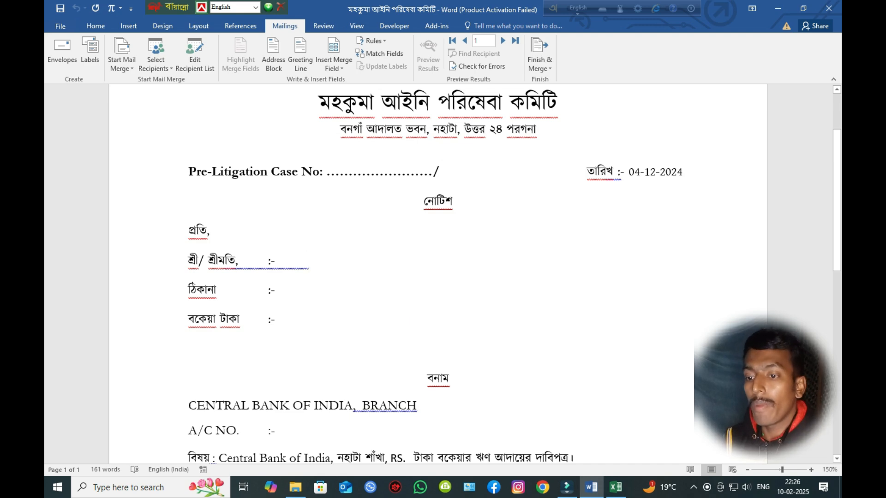
scroll(438, 277, up, 2)
scroll(438, 277, down, 2)
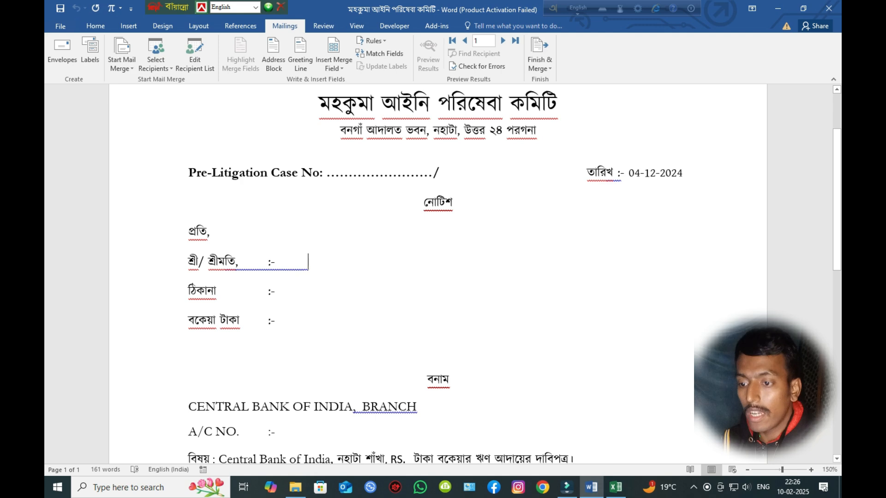
ctrl+scroll(436, 274, up, 1)
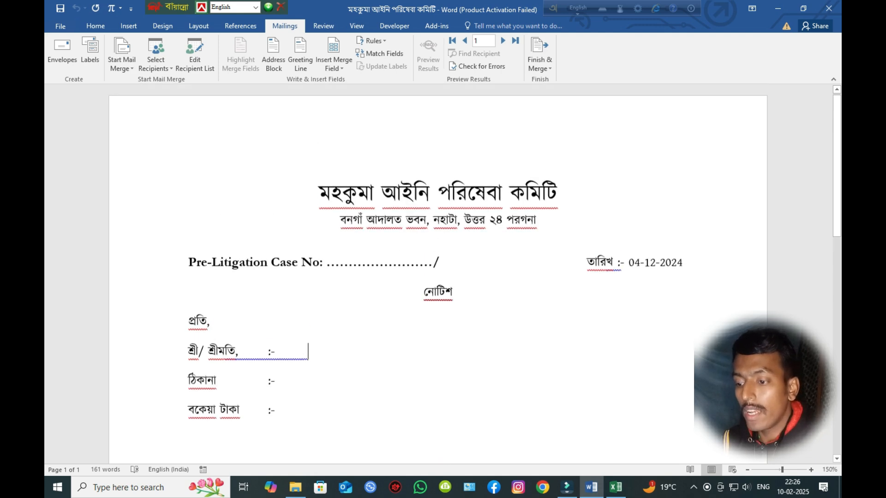
scroll(437, 274, down, 4)
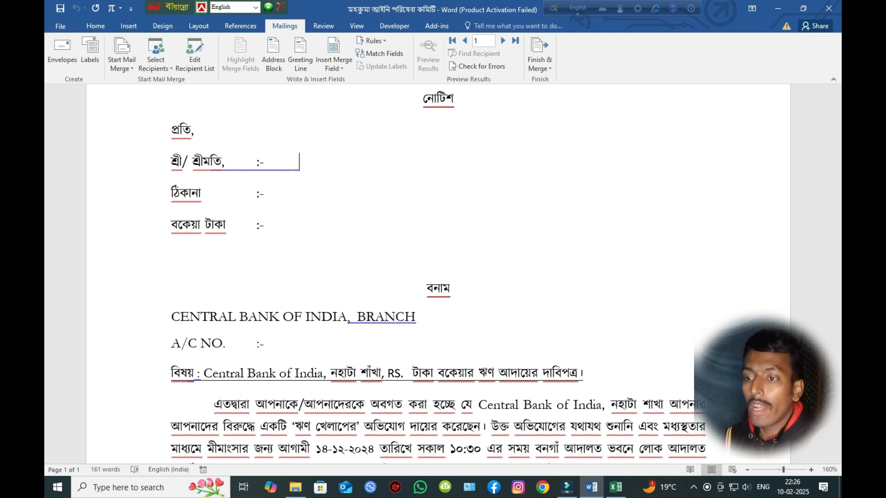
click(323, 26)
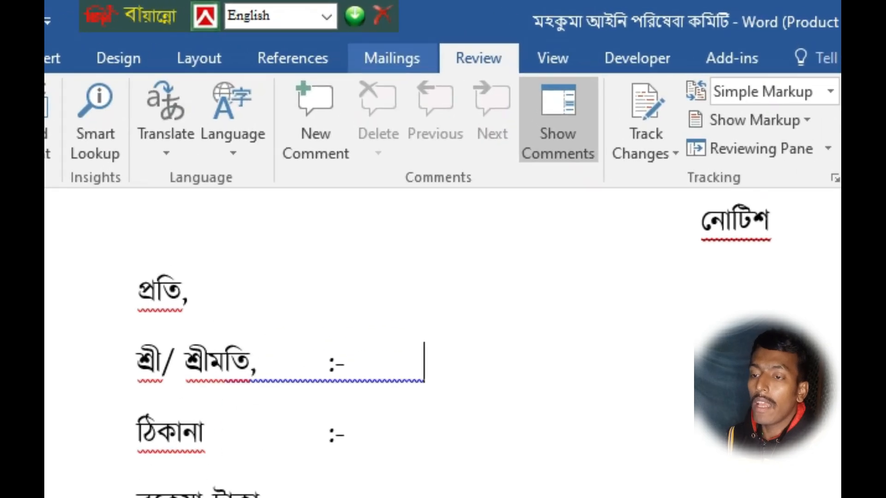
click(392, 58)
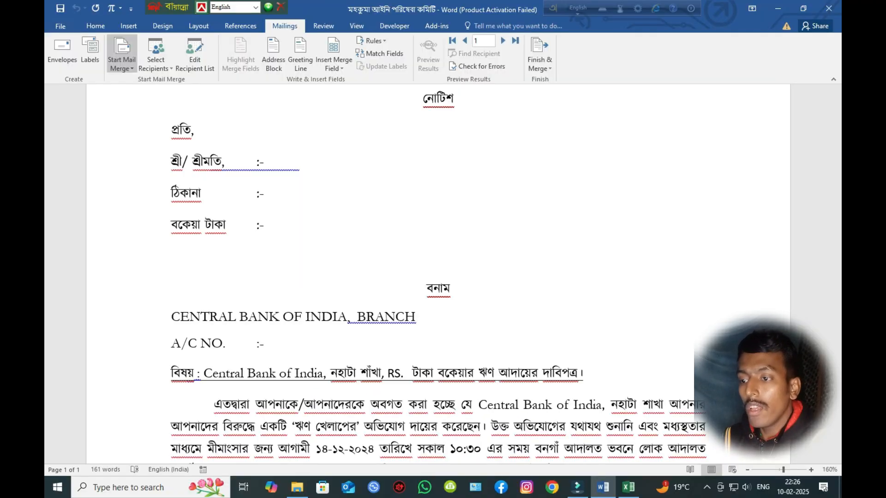
click(121, 60)
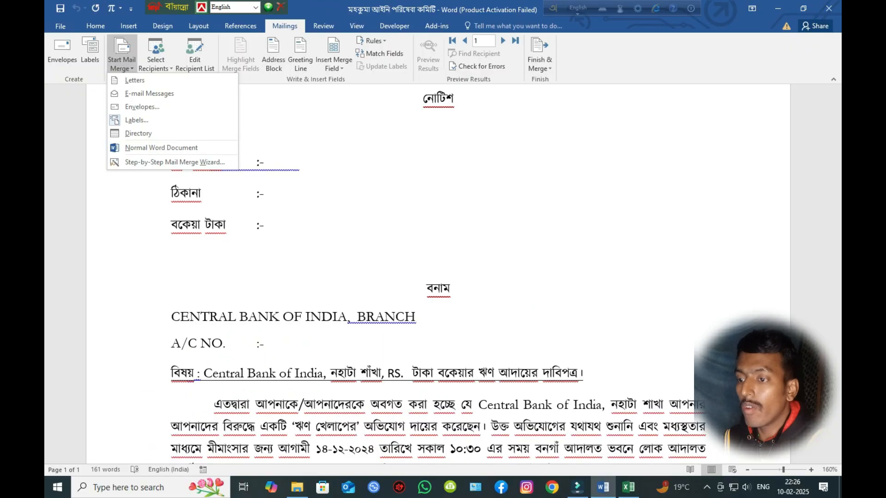
click(155, 64)
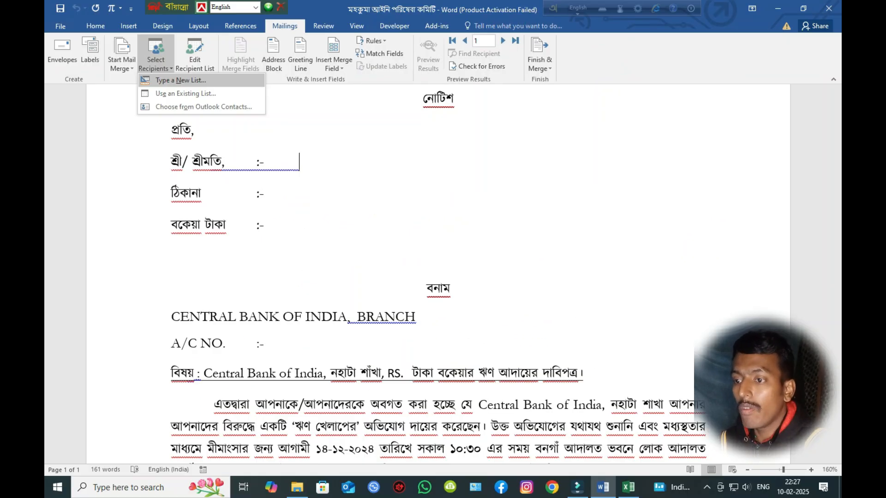
click(181, 81)
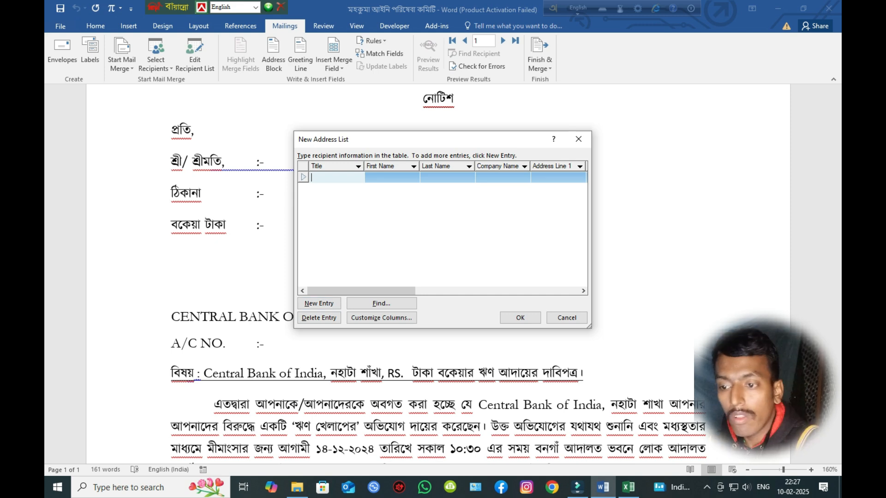
key(Escape)
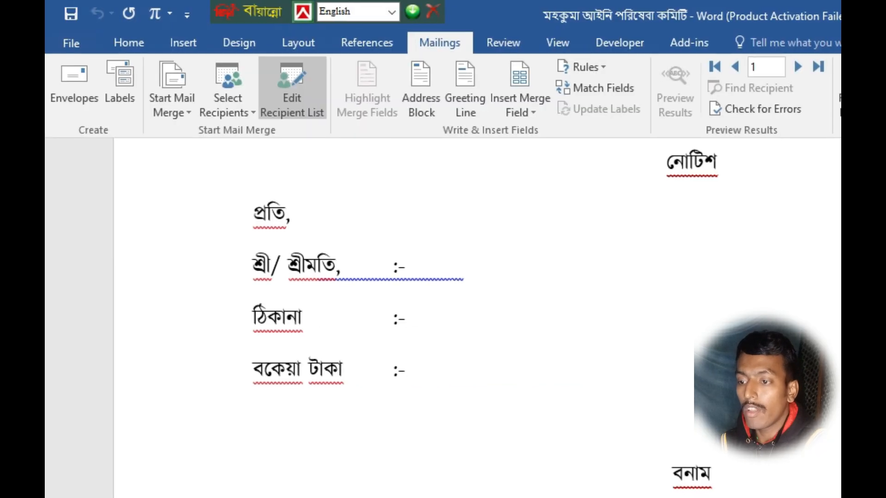
- Use LOKADALAT DEC 2024 from the desktop's CBI MAIL MARGE folder as the existing recipient list, closing the workbook's open Excel window
click(156, 64)
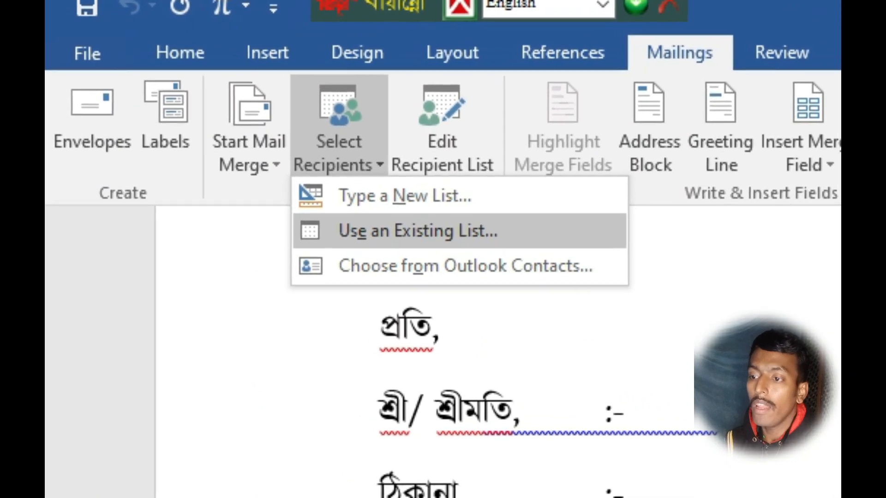
click(456, 252)
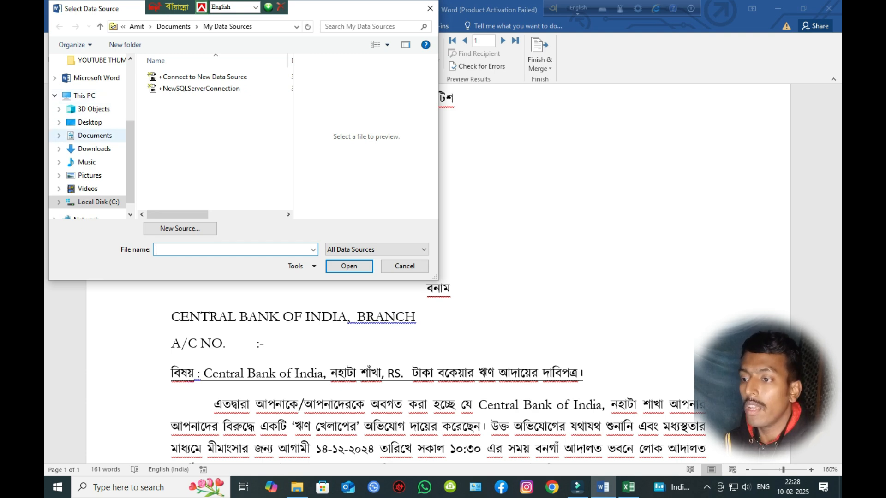
scroll(88, 134, up, 3)
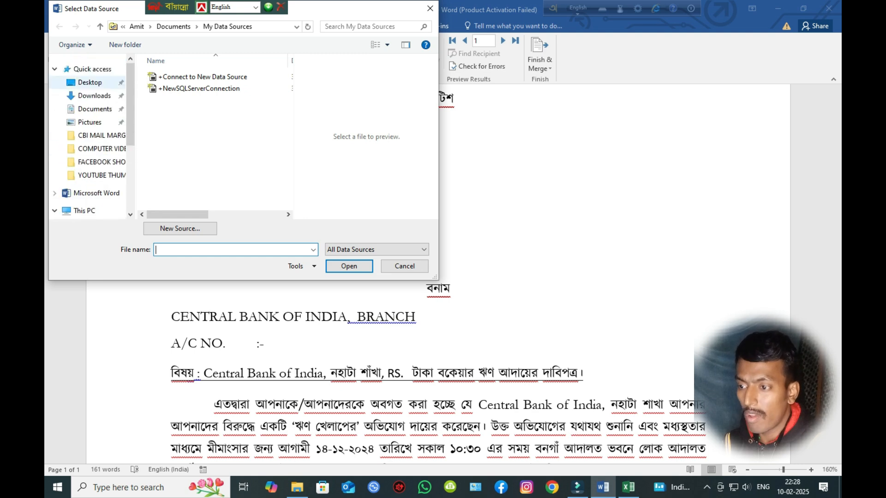
click(92, 109)
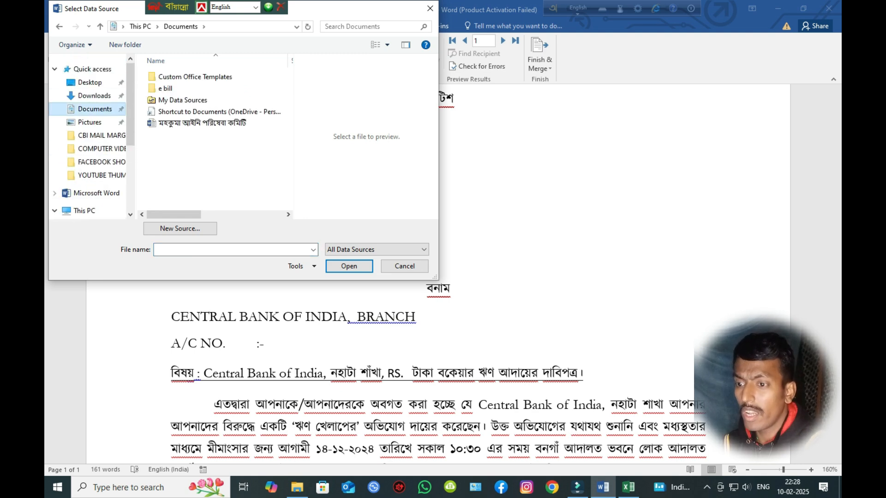
click(90, 82)
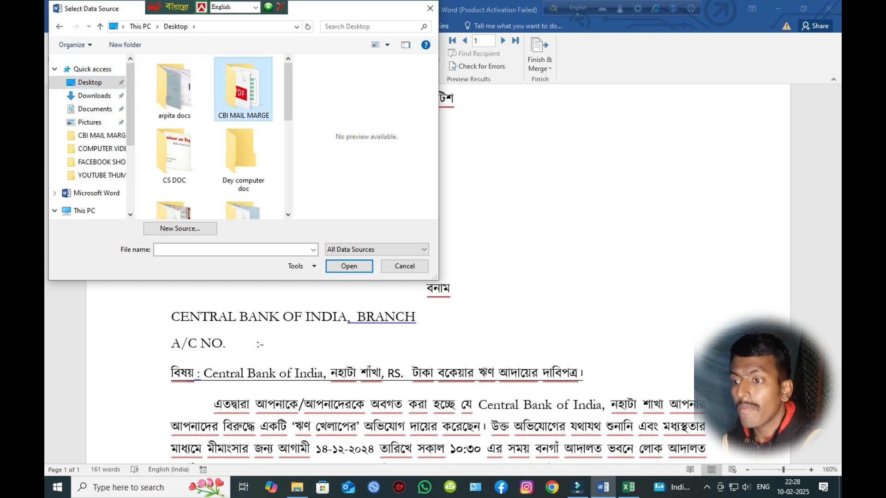
double_click(243, 90)
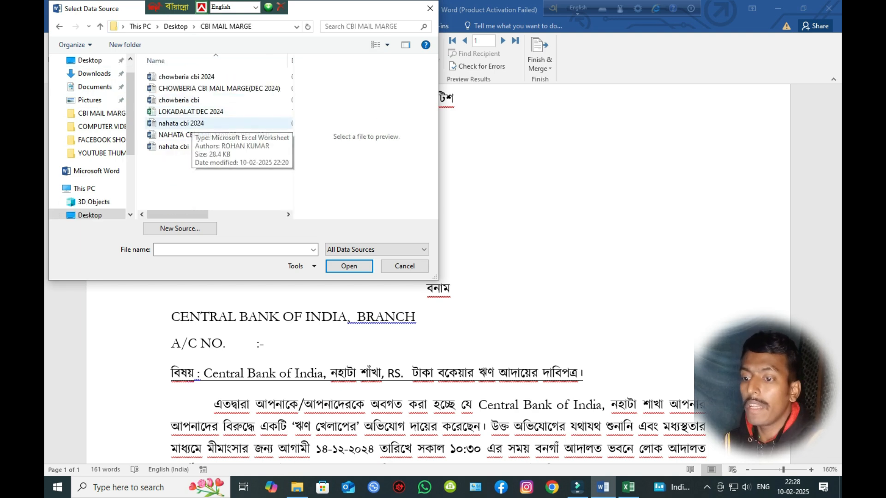
double_click(190, 111)
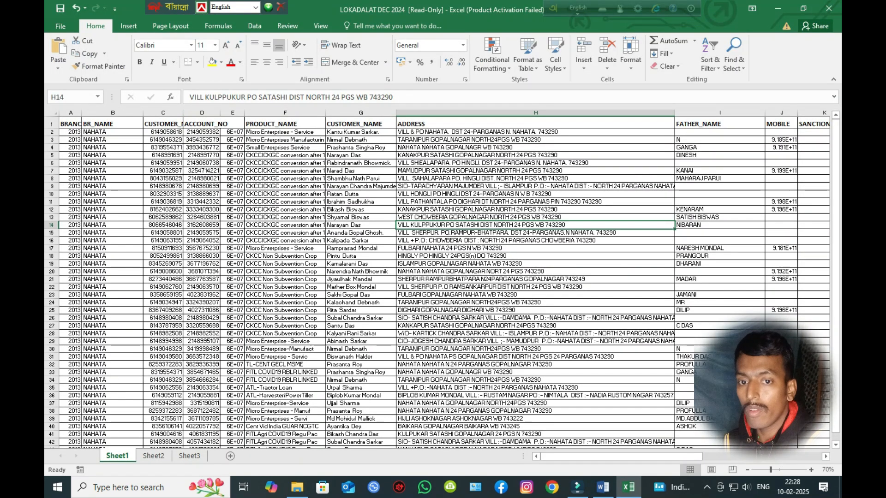
click(828, 9)
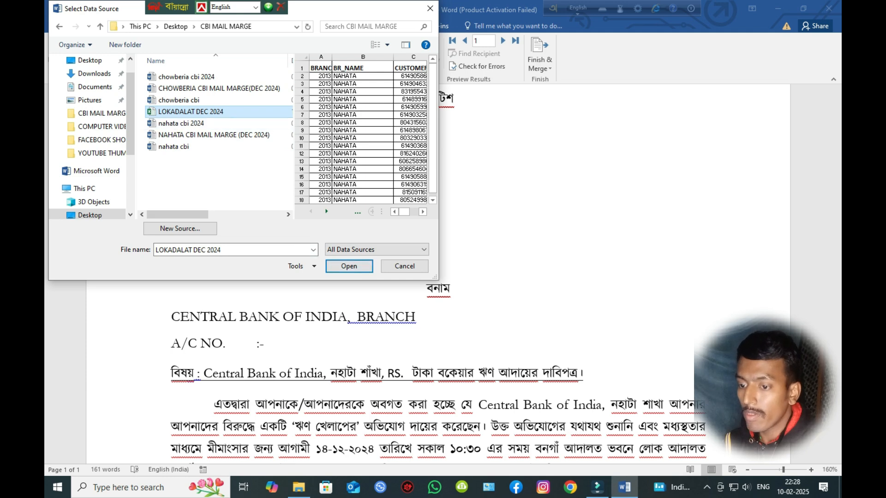
click(349, 267)
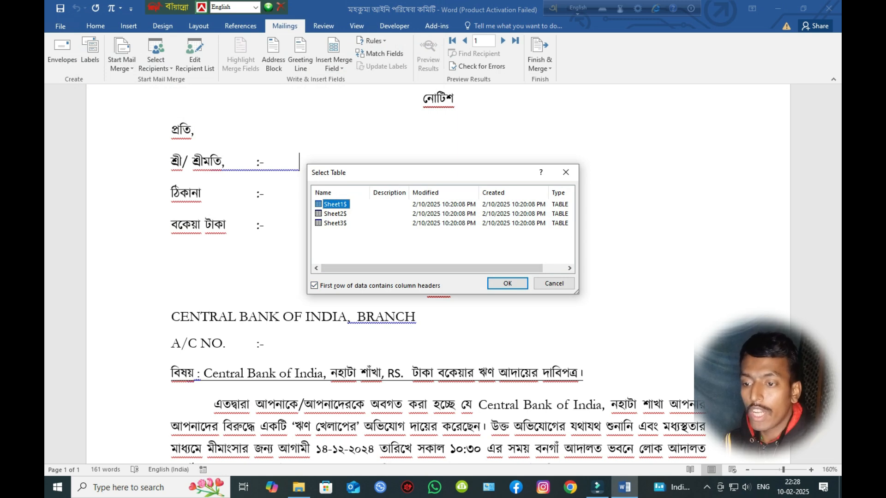
- Choose Sheet1$ as the recipient table, with the first row of data containing column headers
drag(428, 173, 392, 168)
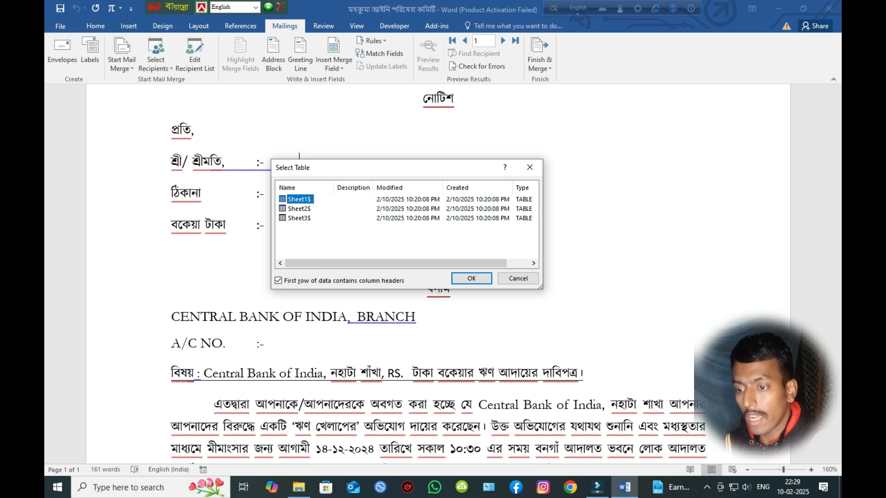
click(299, 209)
click(299, 218)
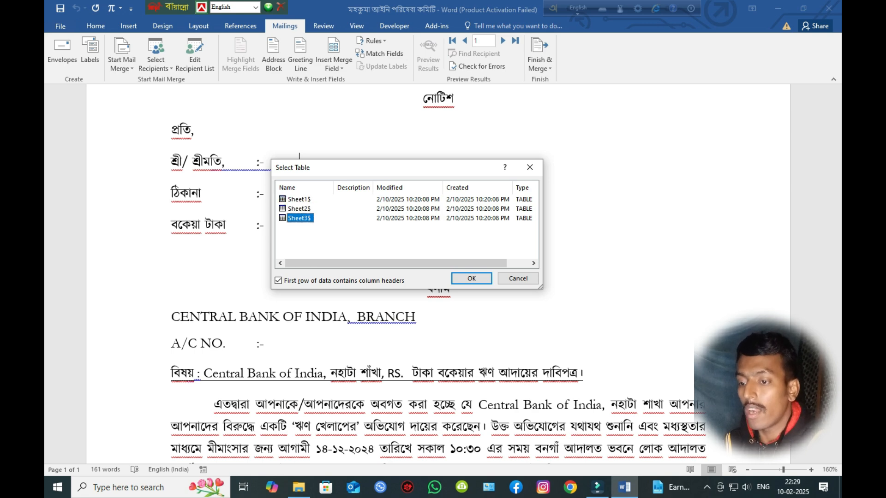
click(299, 200)
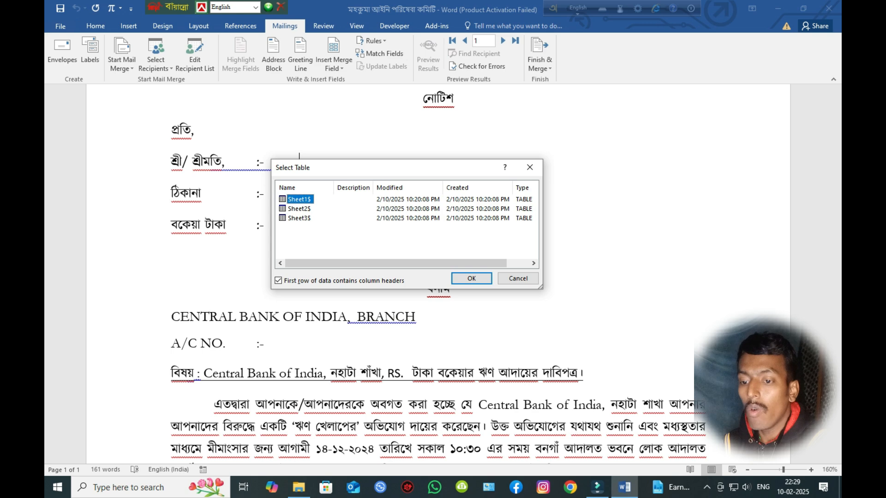
click(471, 278)
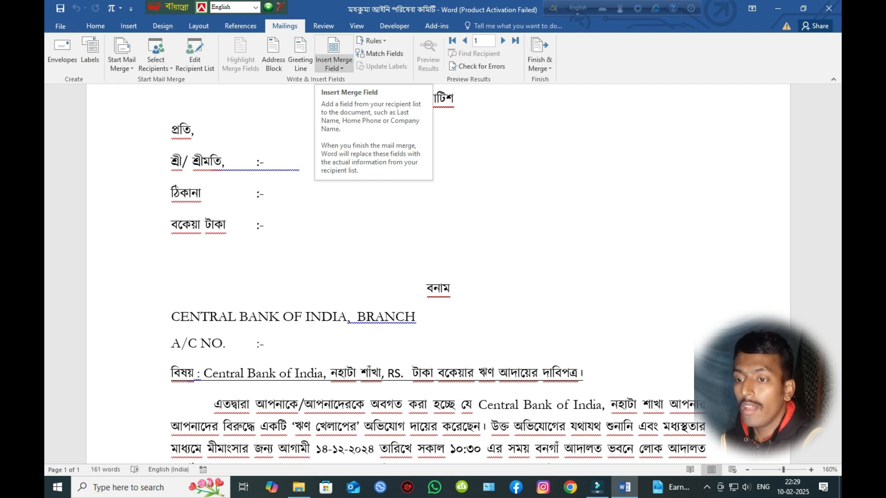
- Check the available merge fields against Sheet1's column headings in Excel, and insert CUSTOMER_NAME in the Word notice's শ্রী/ শ্রীমতি entry
click(333, 64)
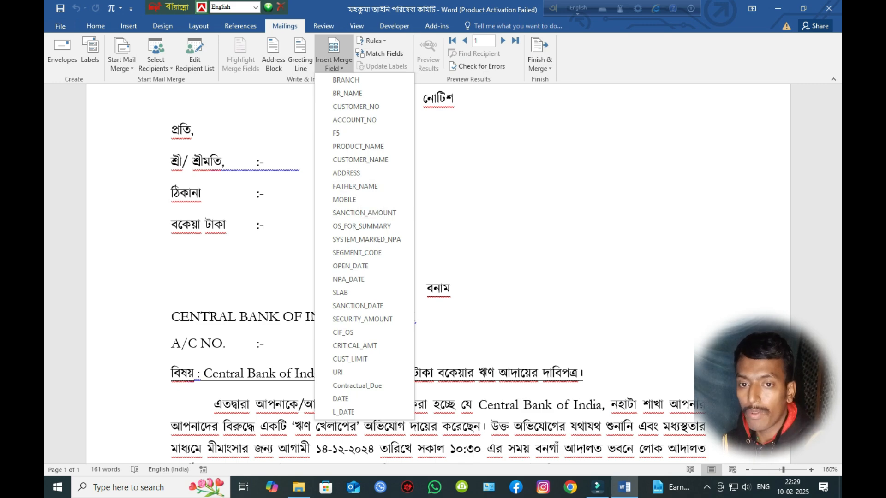
key(Escape)
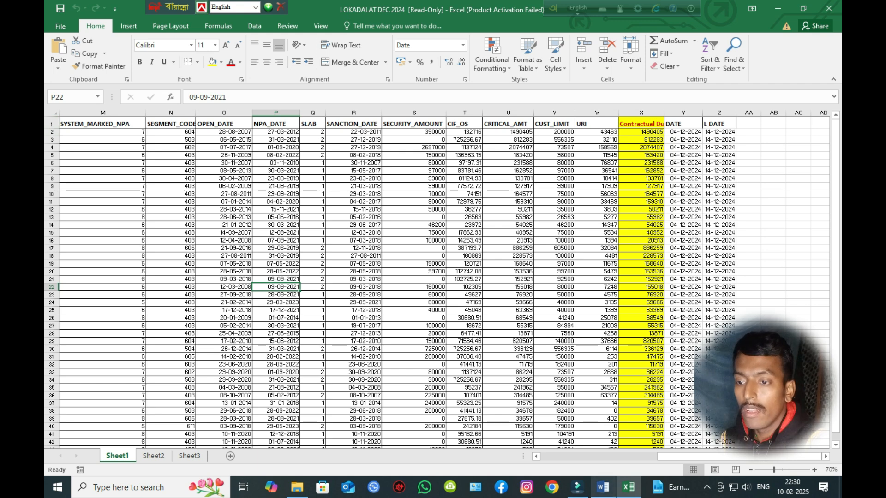
click(602, 487)
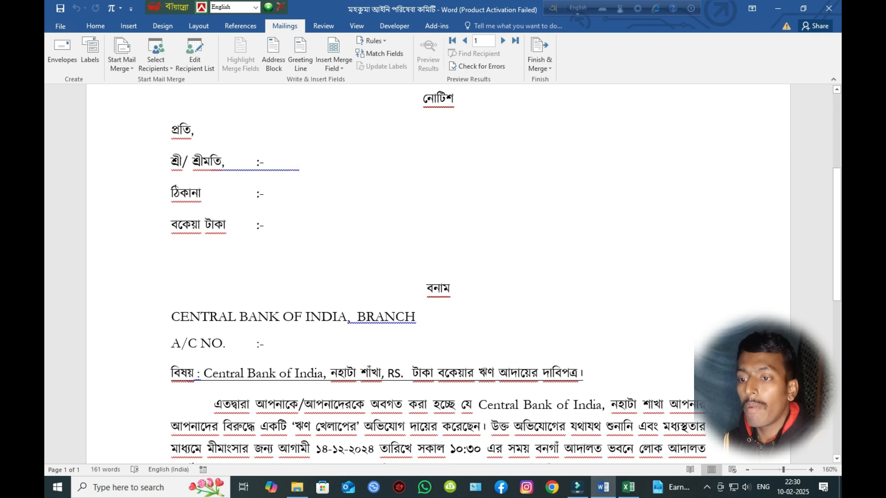
click(334, 67)
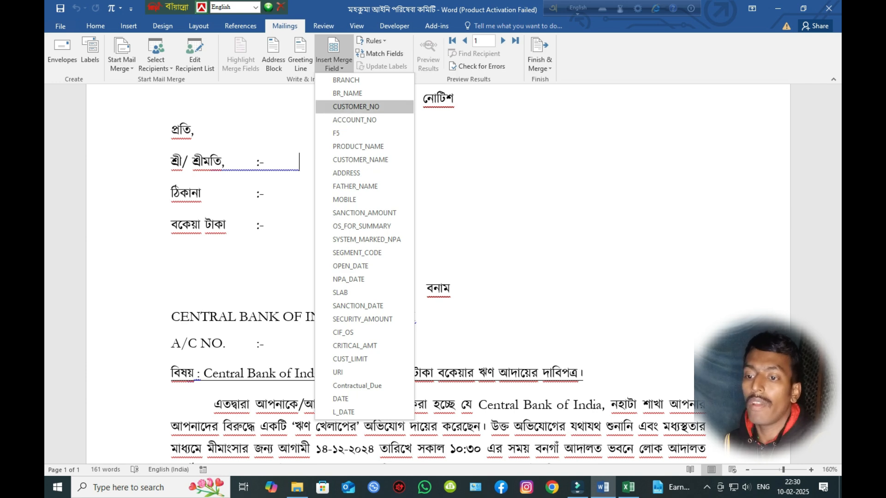
key(Escape)
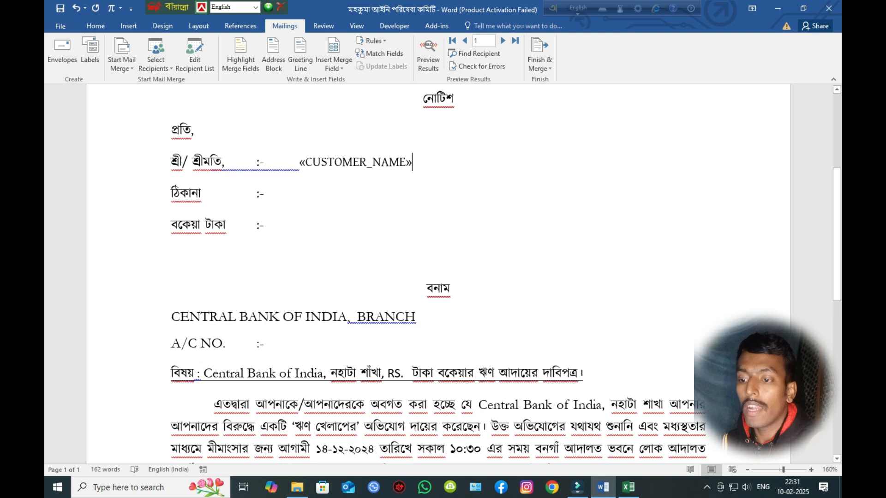
- Insert the ADDRESS merge field in the notice's ঠিকানা entry
click(299, 194)
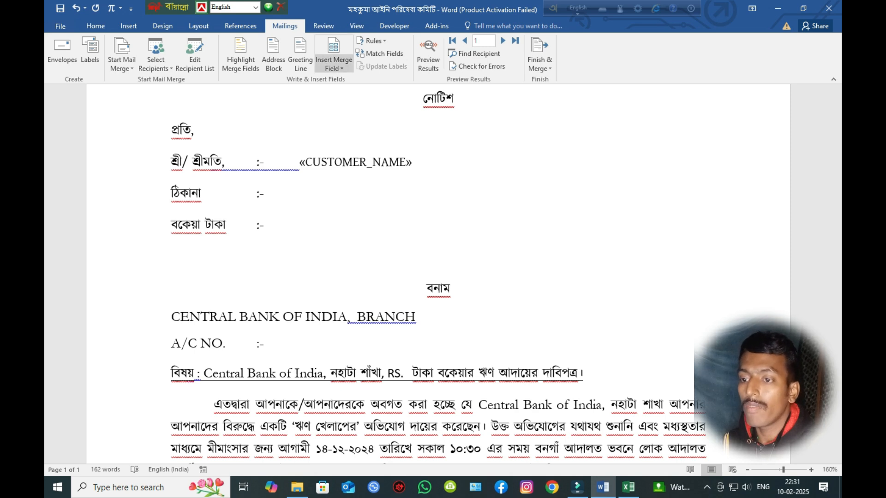
click(333, 65)
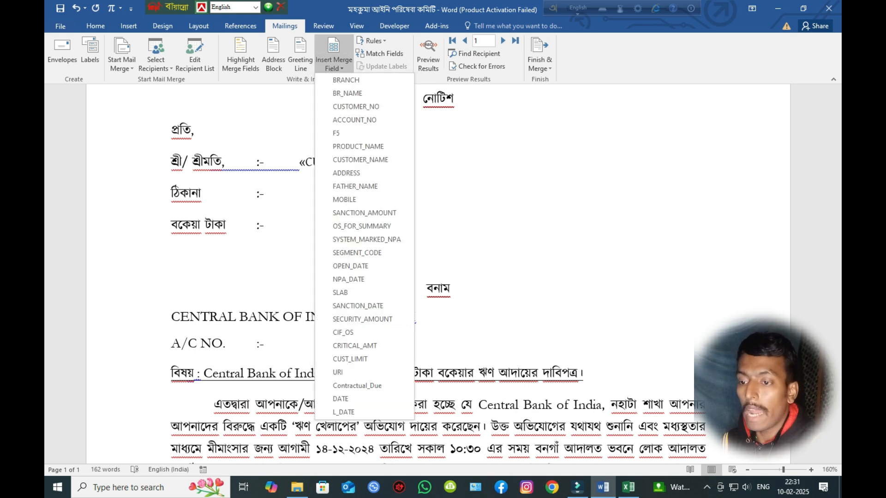
key(Down)
key(Down)
key(Down)
key(Down)
key(Down)
key(Down)
key(Down)
key(Down)
key(Down)
key(Down)
key(Down)
key(Down)
key(Down)
click(346, 173)
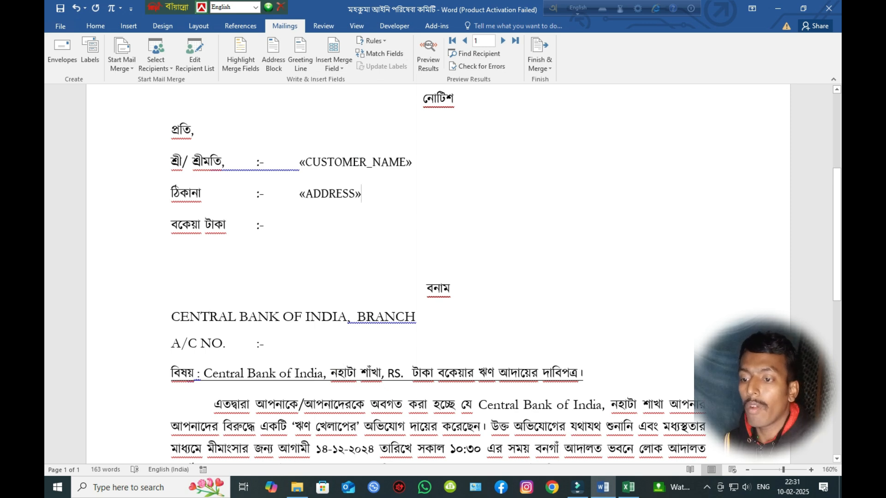
- Insert the Contractual_Due merge field in the notice's বকেয়া টাকা entry
click(299, 226)
click(334, 63)
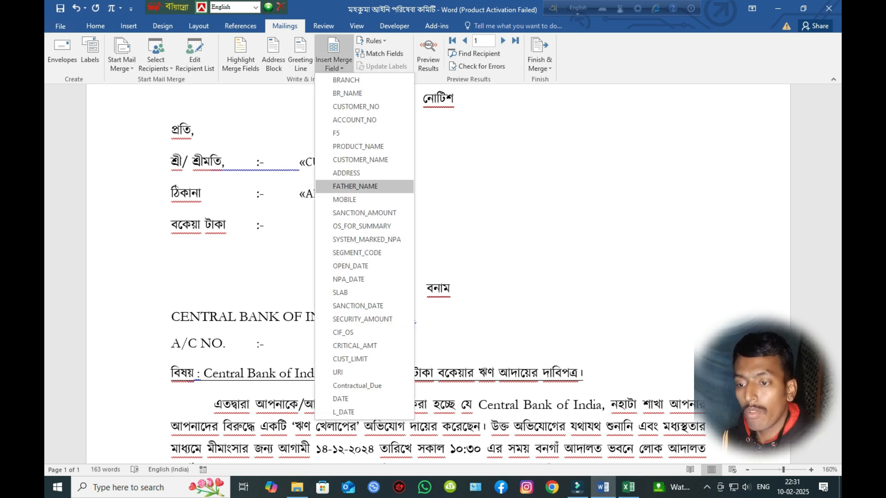
click(357, 385)
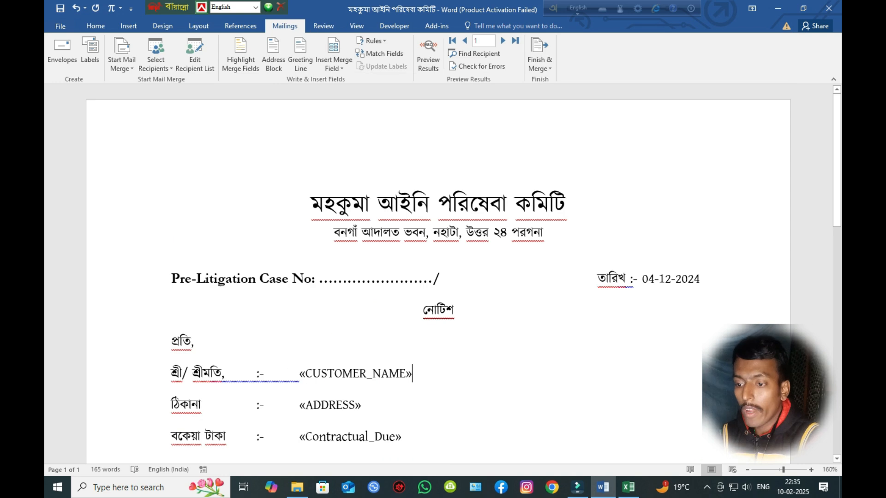
- Review the merge fields placed in the notice, and color the CUSTOMER_NAME field's text with the standard purple
scroll(439, 277, down, 4)
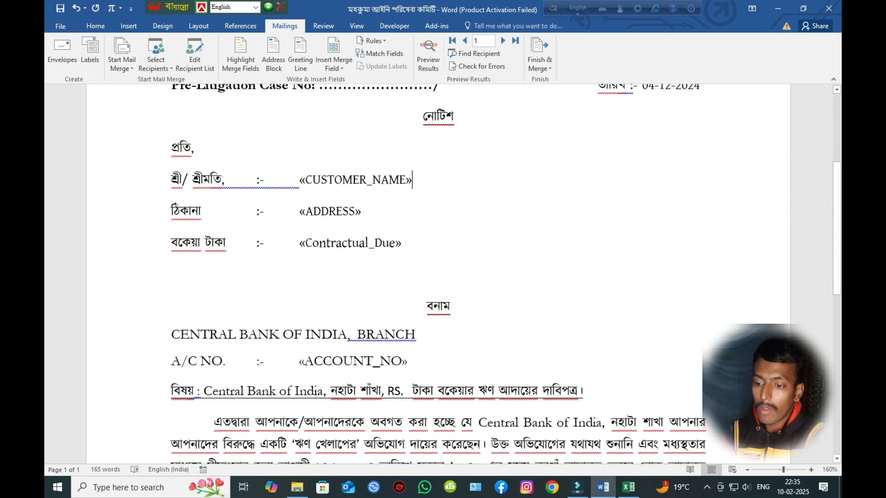
scroll(438, 277, down, 3)
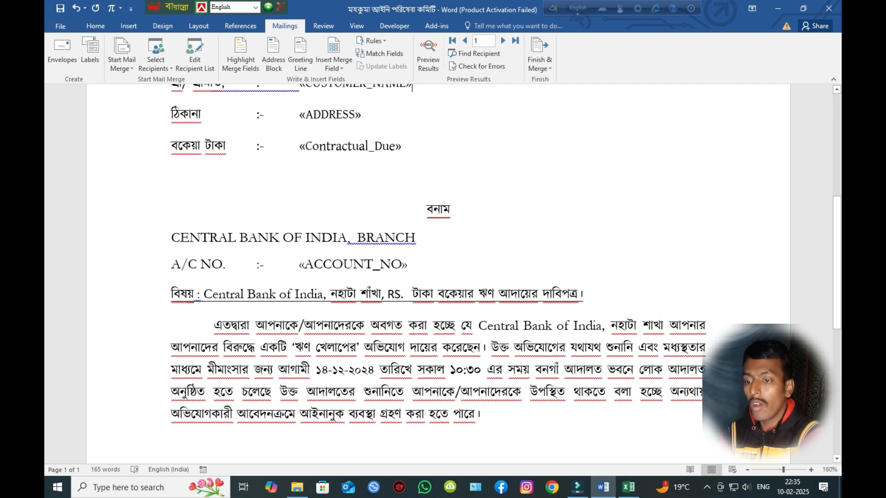
scroll(438, 276, up, 6)
scroll(439, 277, down, 4)
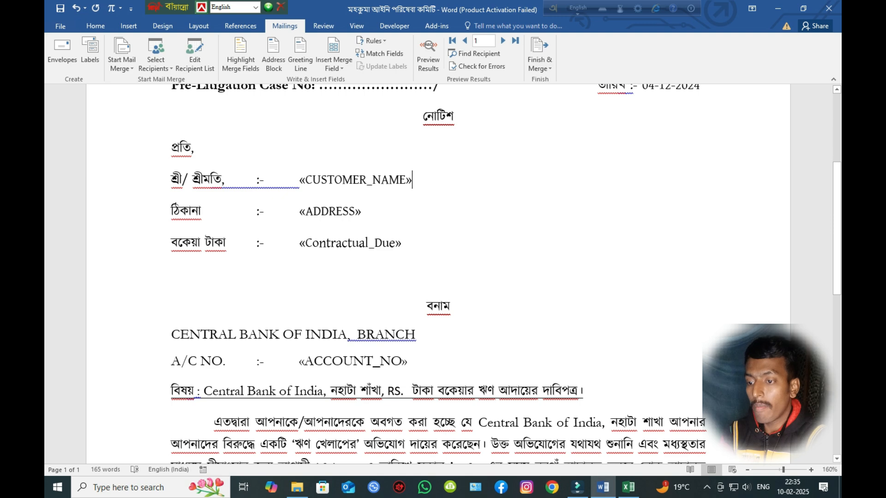
key(shift+Left)
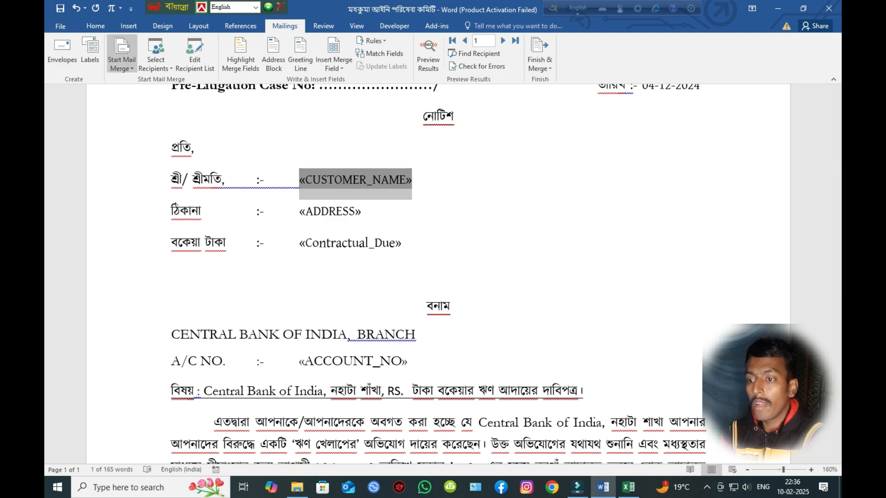
click(96, 25)
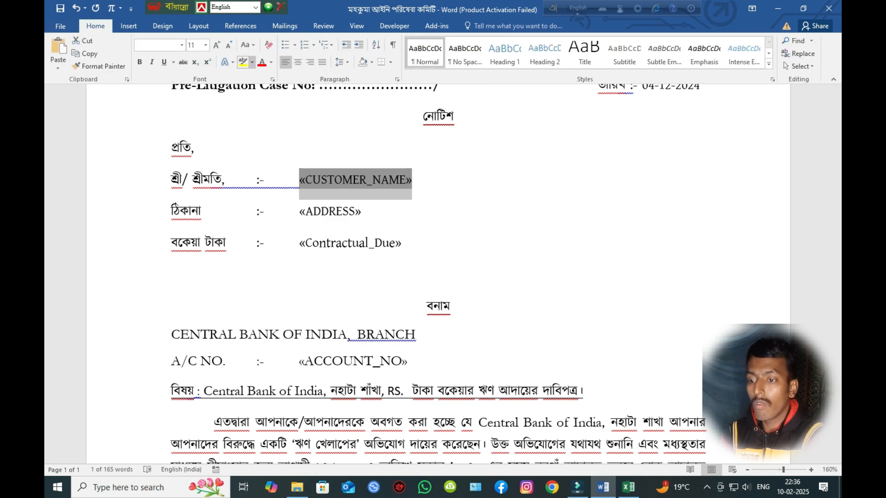
click(271, 62)
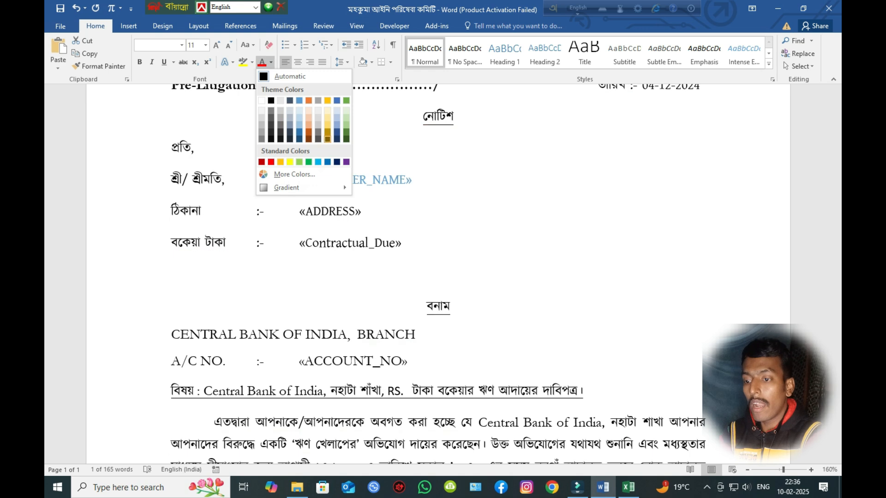
click(346, 162)
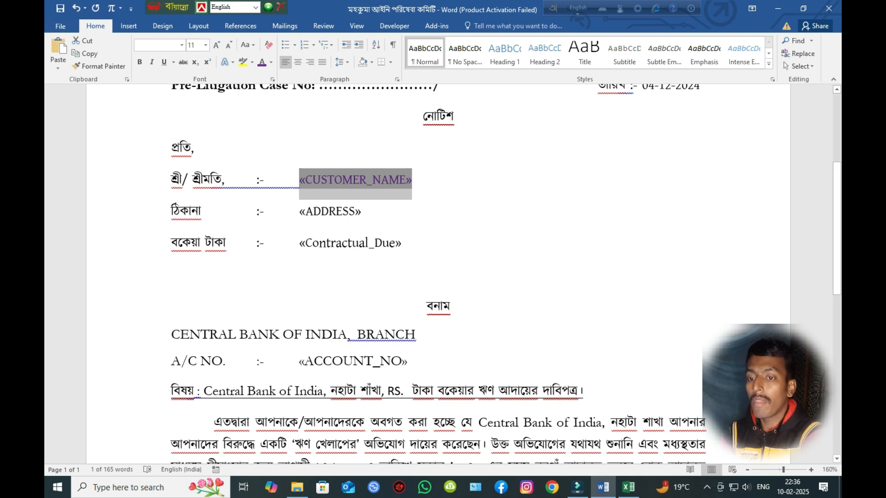
- Finish the mail merge by merging all records into a new document of individually editable notices
click(284, 26)
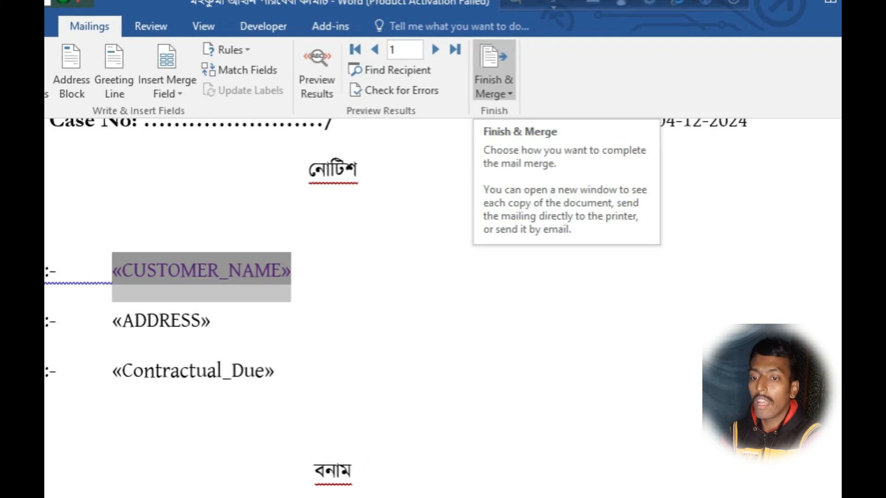
click(494, 78)
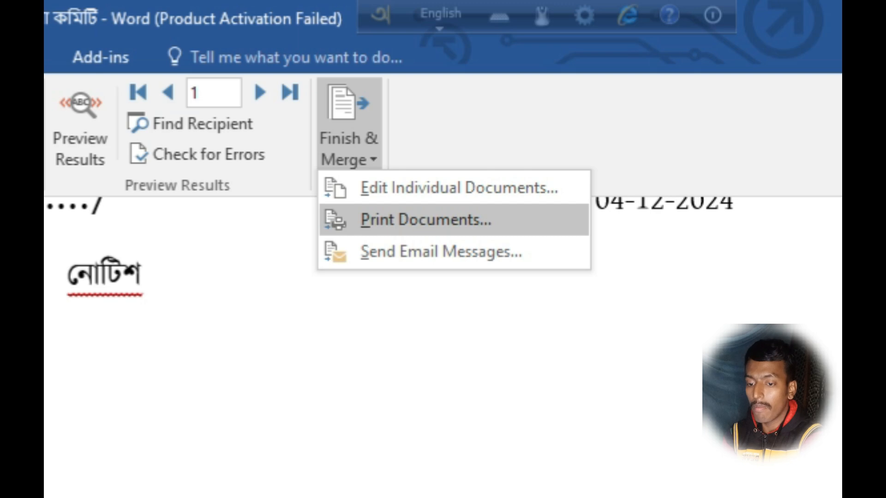
scroll(443, 346, down, 15)
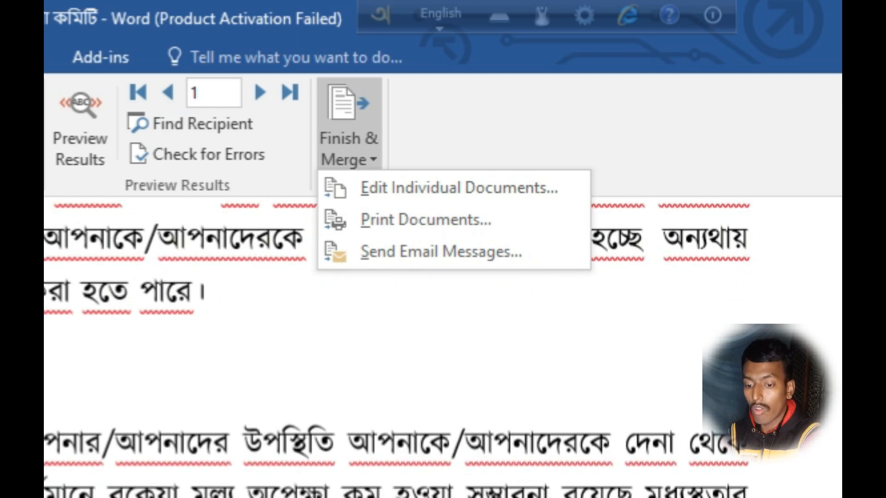
scroll(443, 346, up, 15)
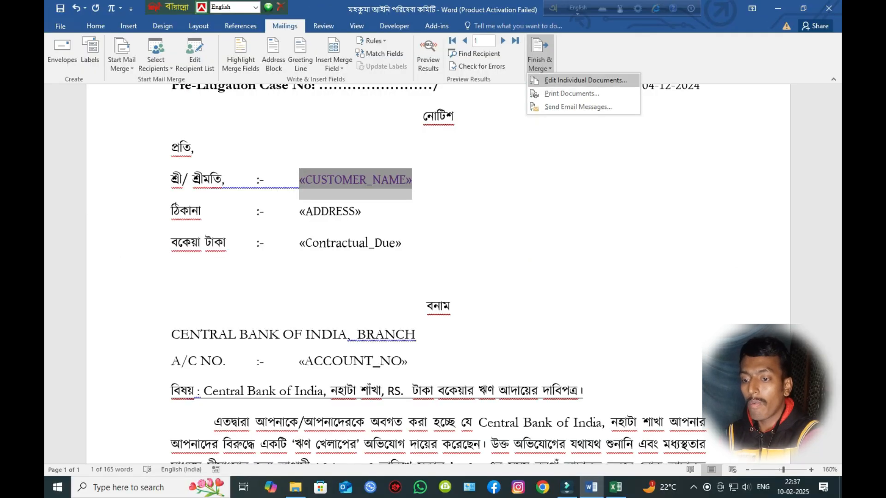
click(585, 80)
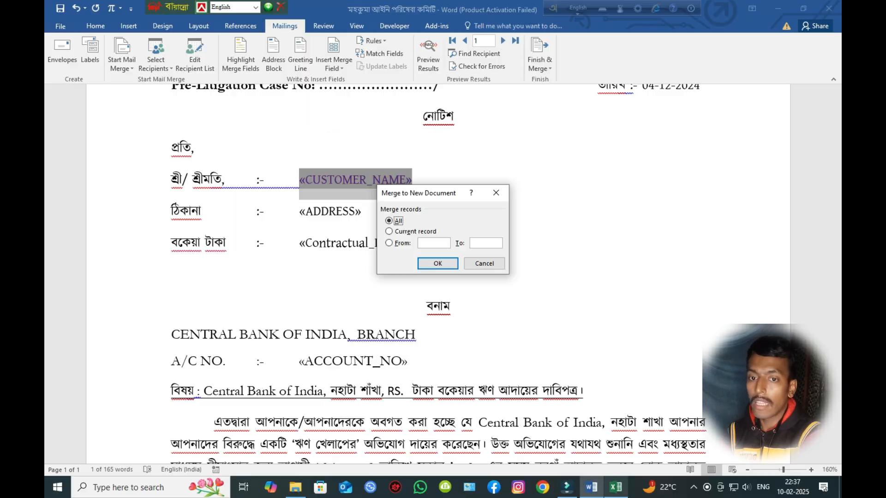
click(616, 487)
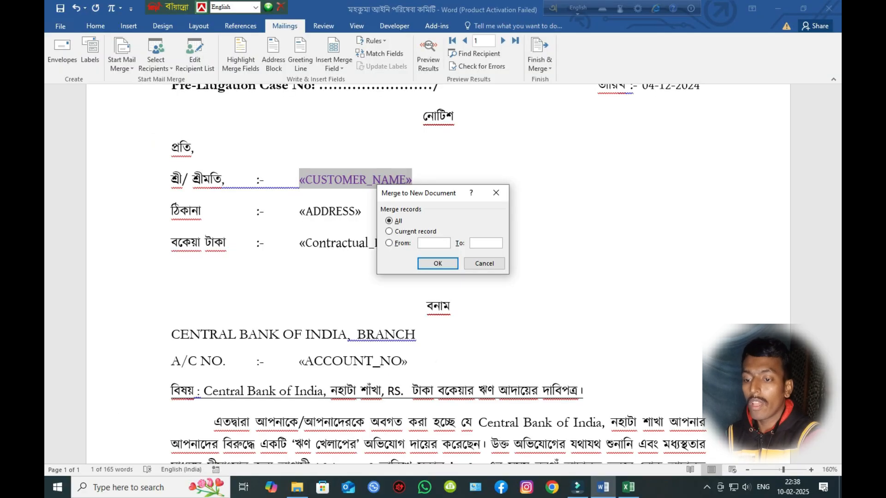
key(Return)
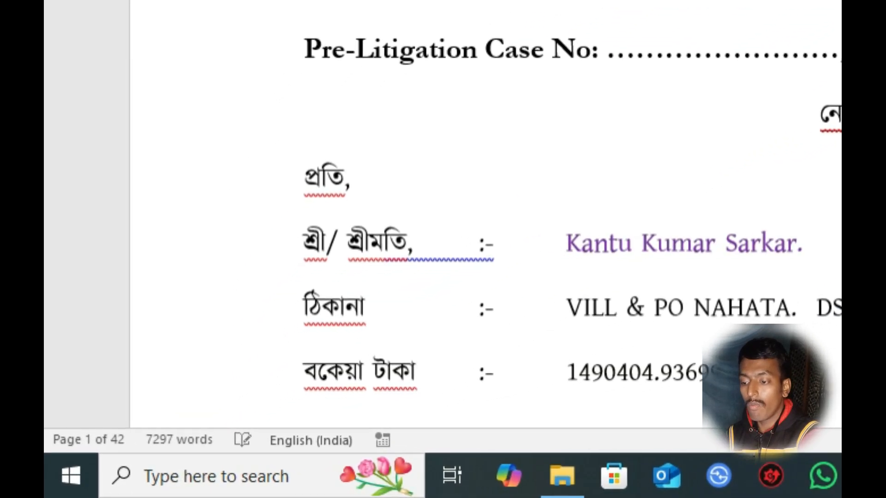
- Check the merged document's page count against the last data row of Sheet1 in Excel, and return to Labels1 in Word
scroll(438, 277, down, 5)
scroll(438, 277, up, 5)
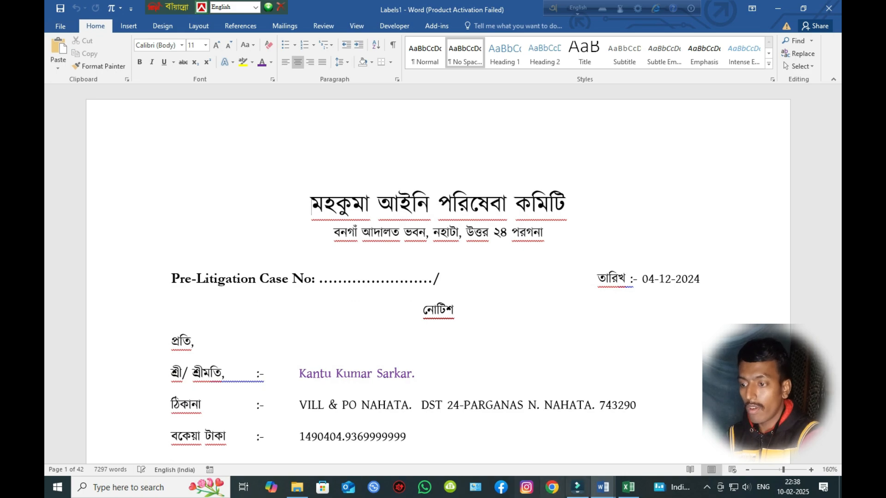
key(alt+Tab)
scroll(438, 277, down, 9)
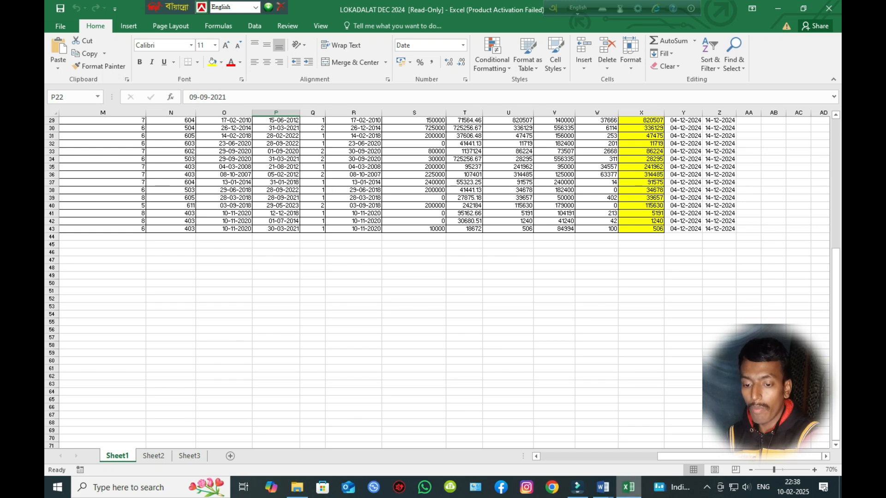
mouse_move(603, 487)
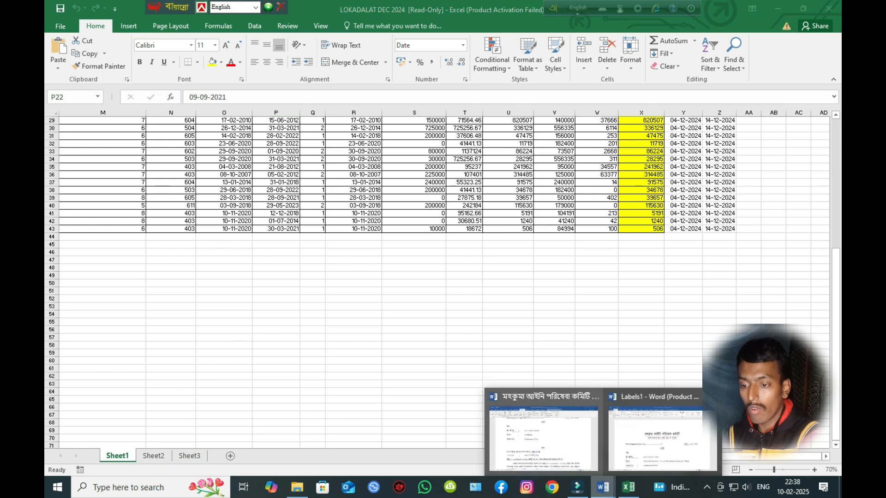
mouse_move(660, 438)
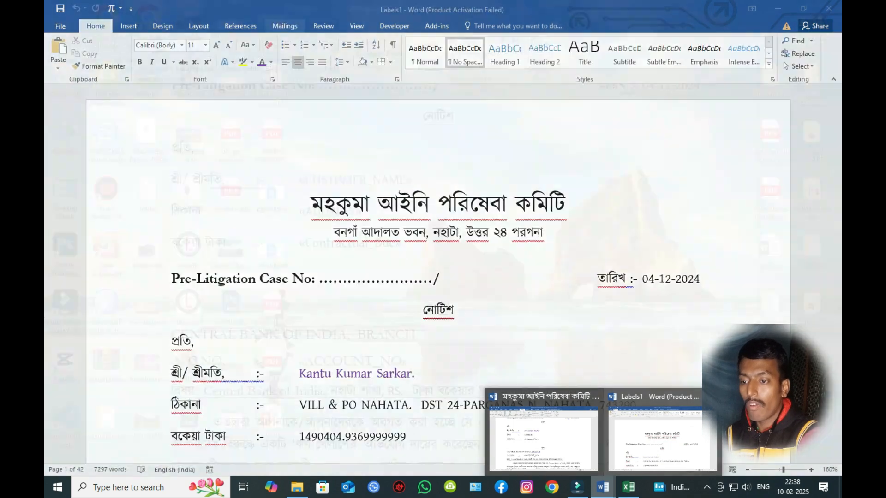
click(659, 438)
- Examine the merged notices in Labels1 for each customer's name, address, due amount and account number, returning to the document's start
scroll(439, 277, down, 4)
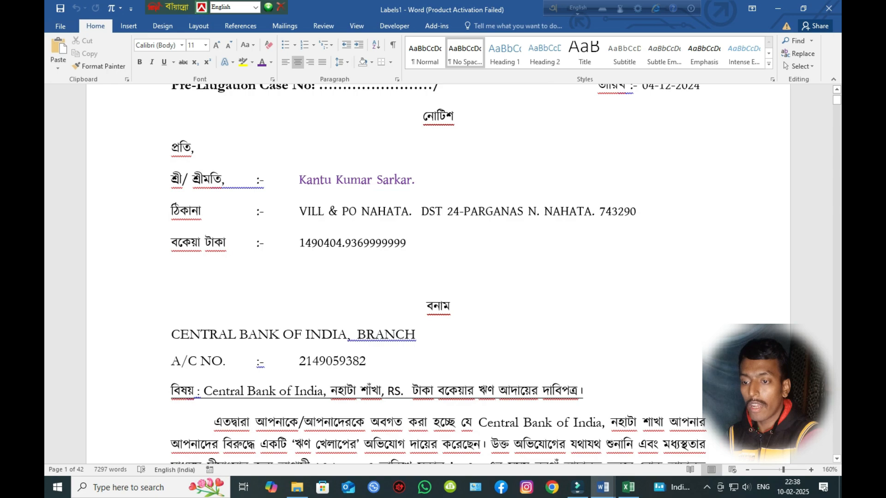
scroll(438, 277, down, 20)
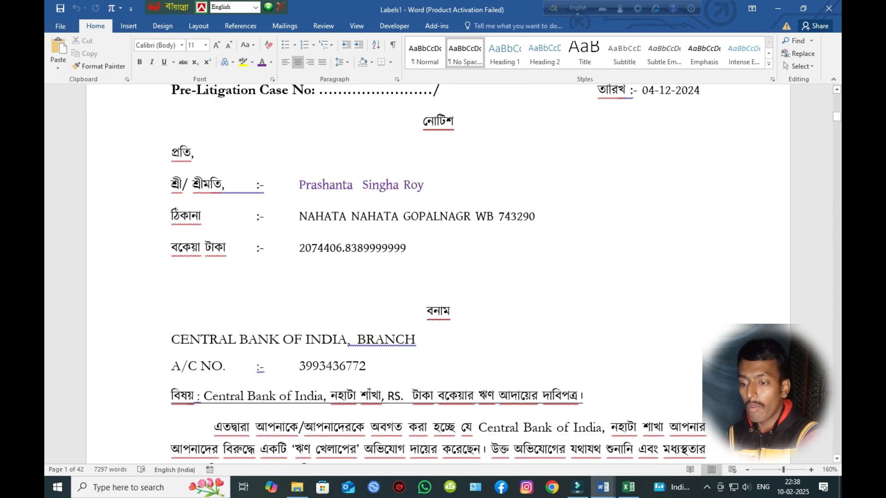
scroll(438, 277, down, 8)
scroll(439, 277, up, 9)
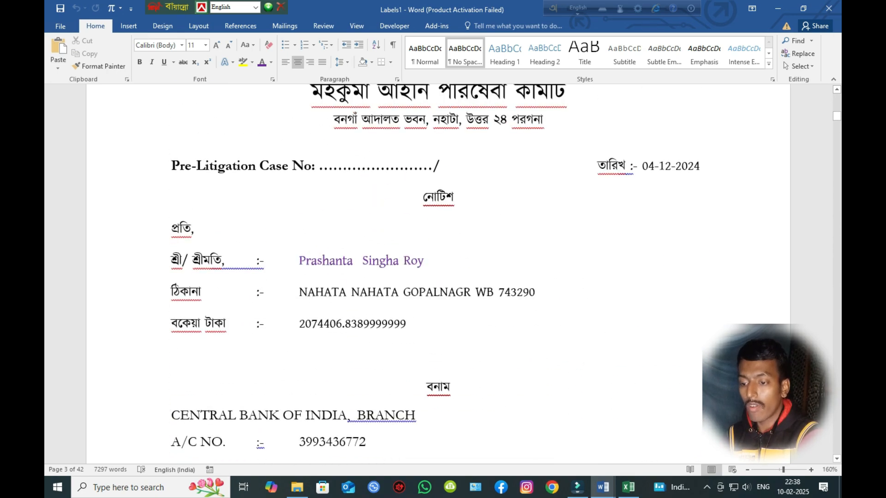
scroll(439, 277, down, 2)
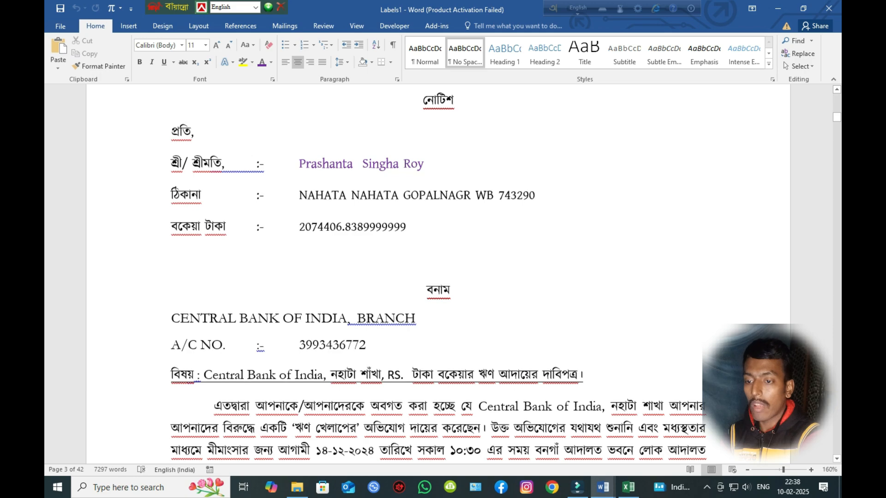
scroll(439, 277, down, 12)
scroll(439, 277, up, 6)
scroll(439, 276, down, 15)
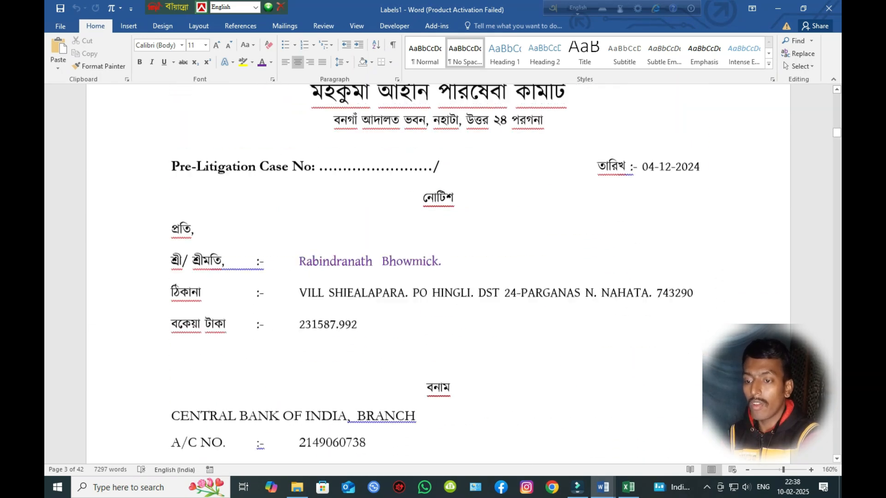
scroll(439, 277, down, 15)
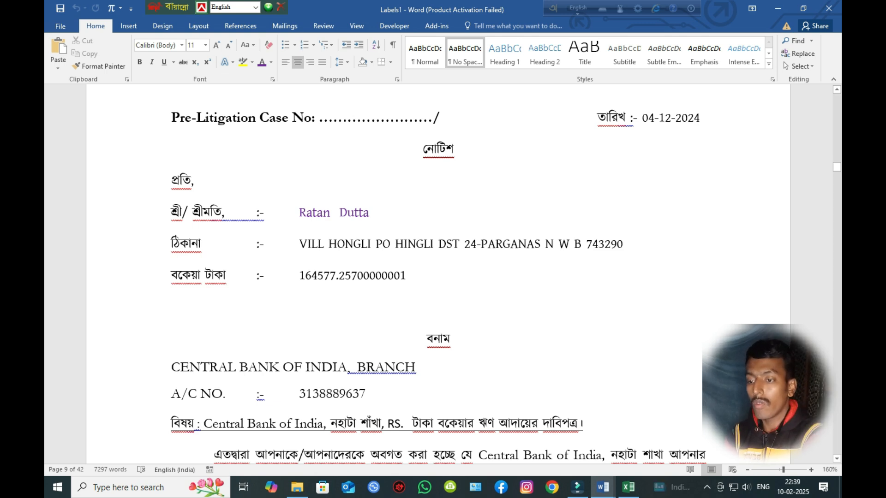
scroll(439, 272, up, 5)
key(ctrl+Home)
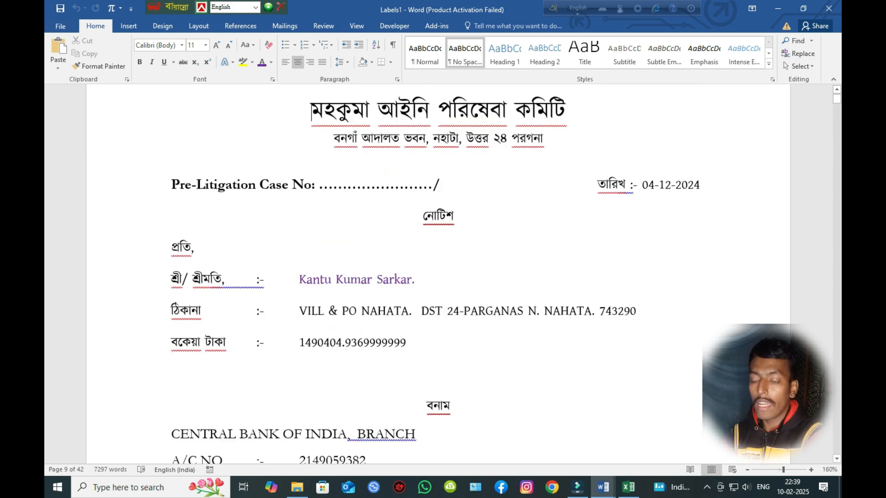